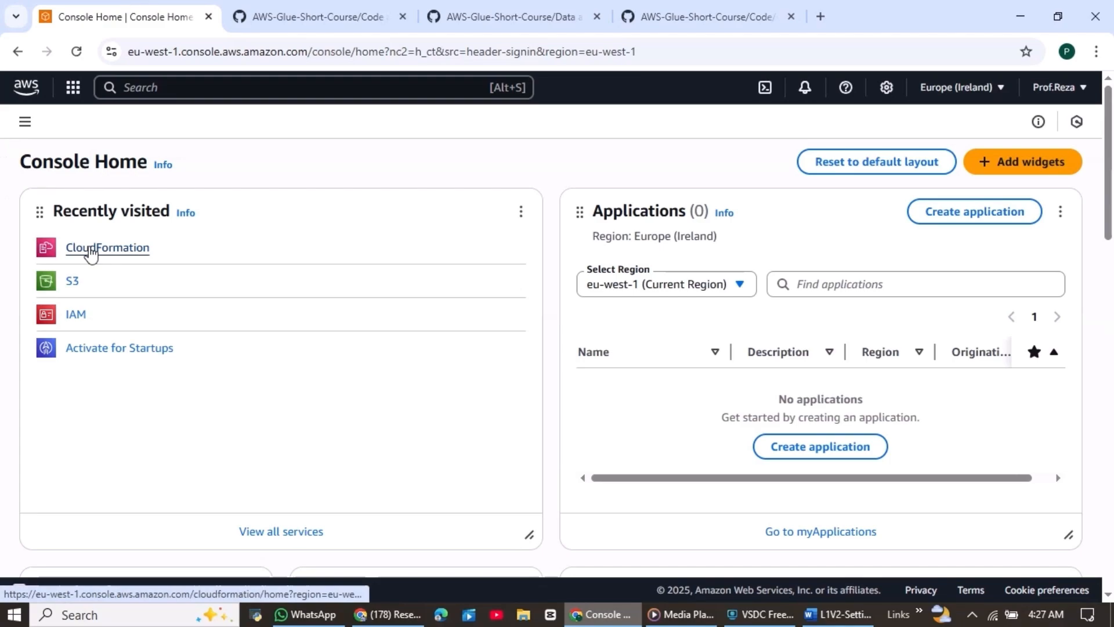
Look over the AWS-Glue-Short-Course repository's clone and download options and its setup-code.yaml template on GitHub
{"action": "left_click", "coordinate": [384, 11]}
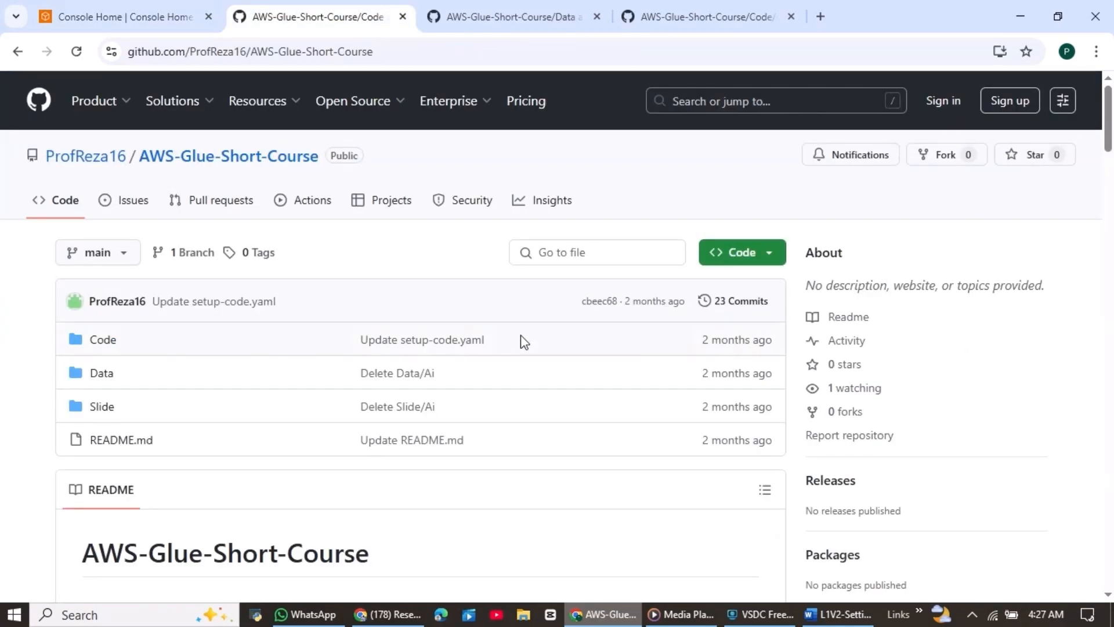
{"action": "left_click", "coordinate": [778, 262]}
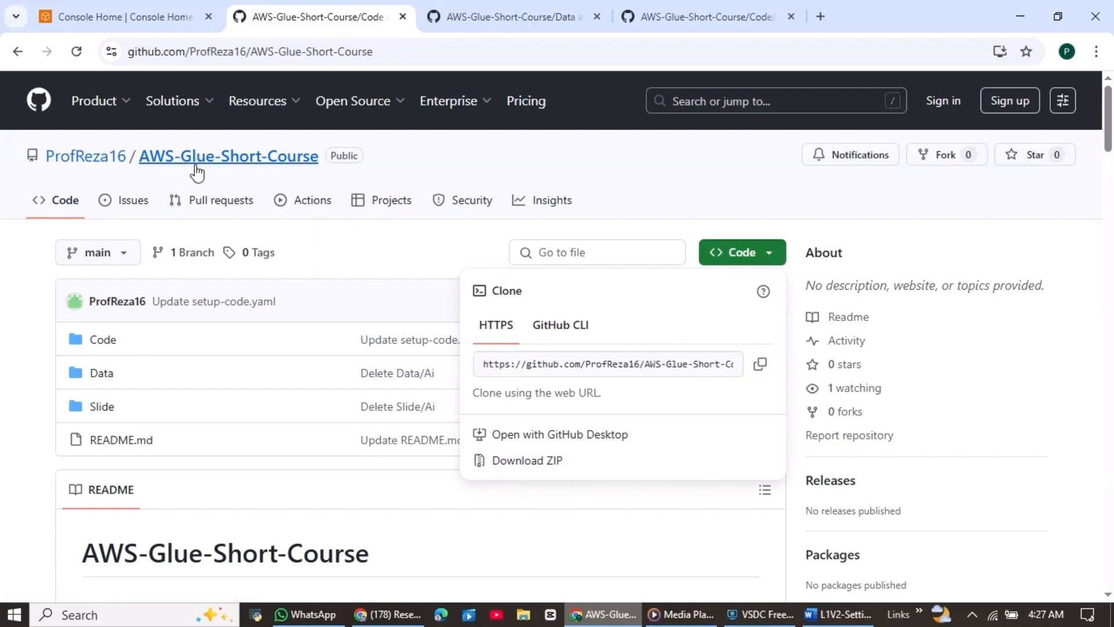
{"action": "left_click", "coordinate": [99, 2]}
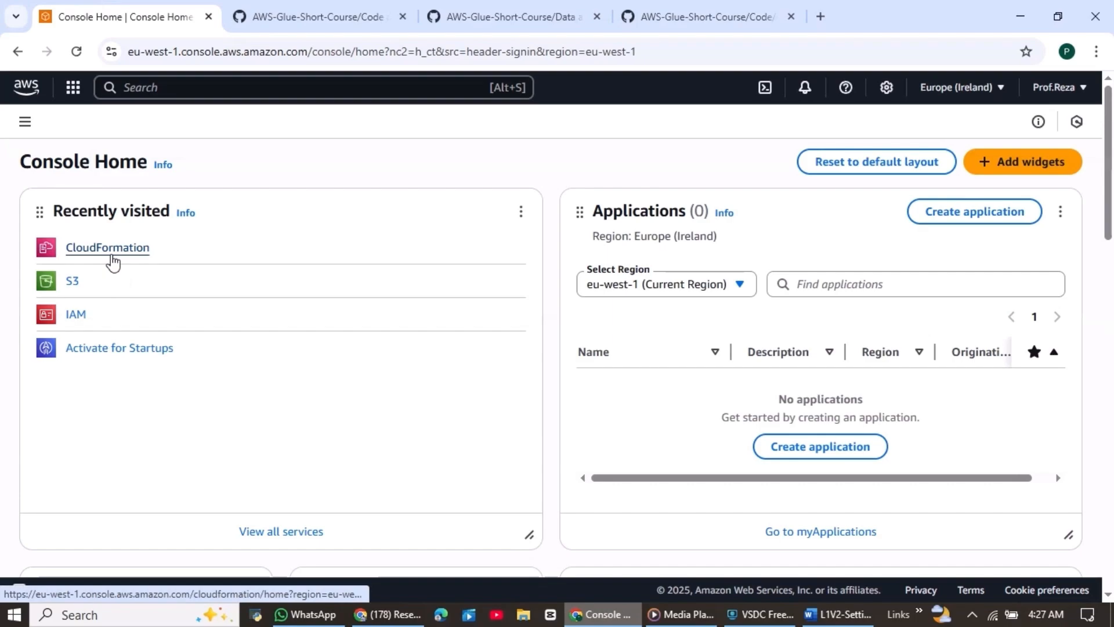
{"action": "left_click", "coordinate": [651, 14]}
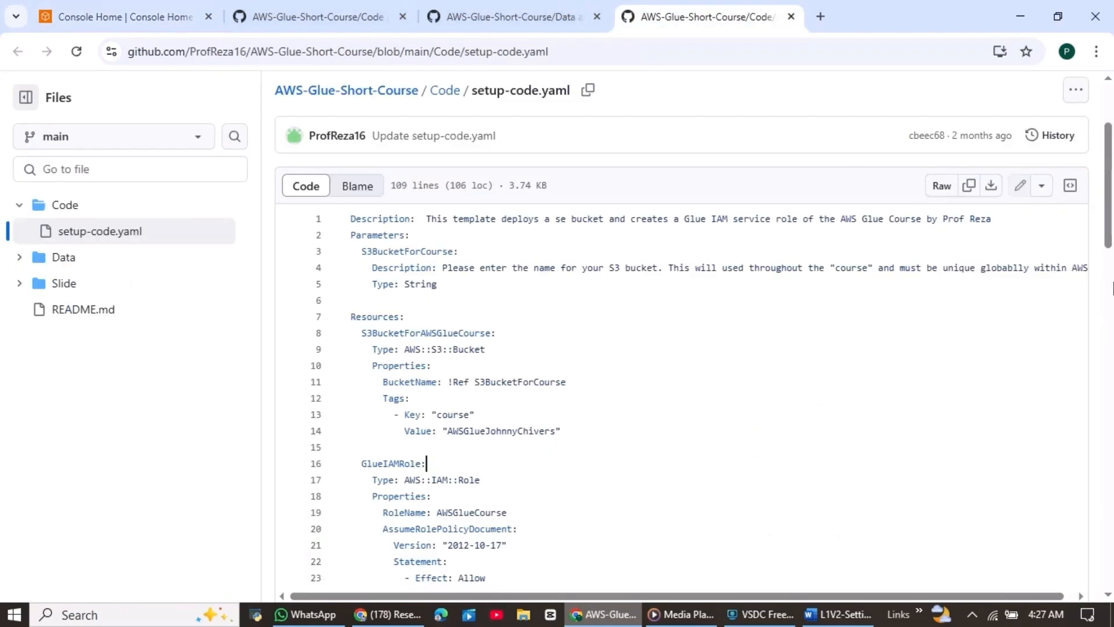
{"action": "left_click_drag", "start_coordinate": [1108, 237], "coordinate": [1084, 193]}
{"action": "left_click", "coordinate": [139, 5]}
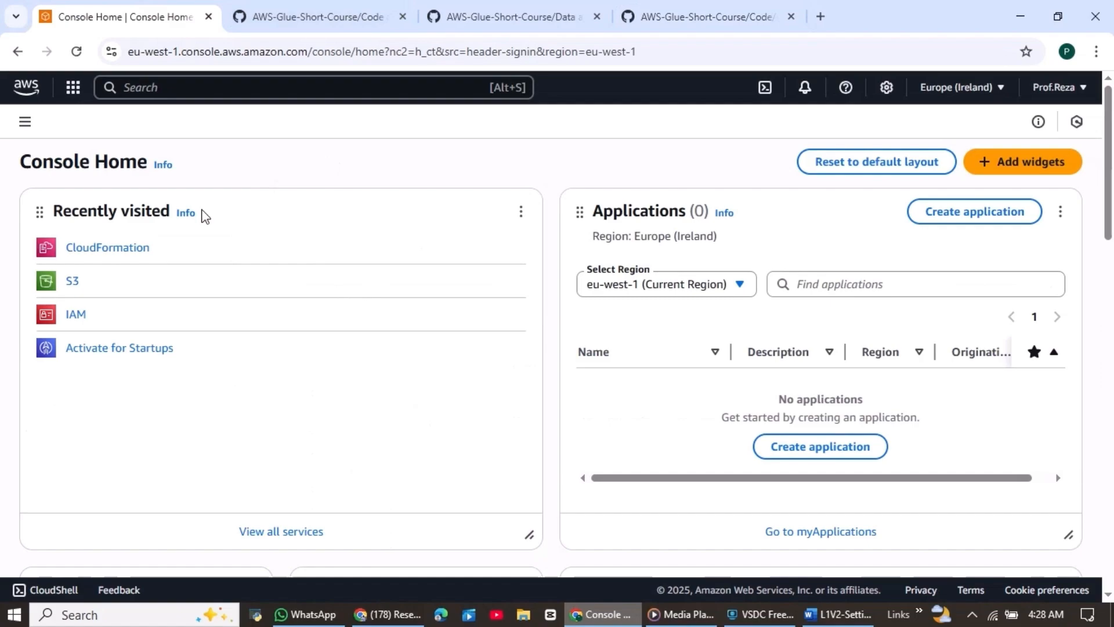
Open CloudFormation in the AWS console and start creating a new stack
{"action": "left_click", "coordinate": [108, 249]}
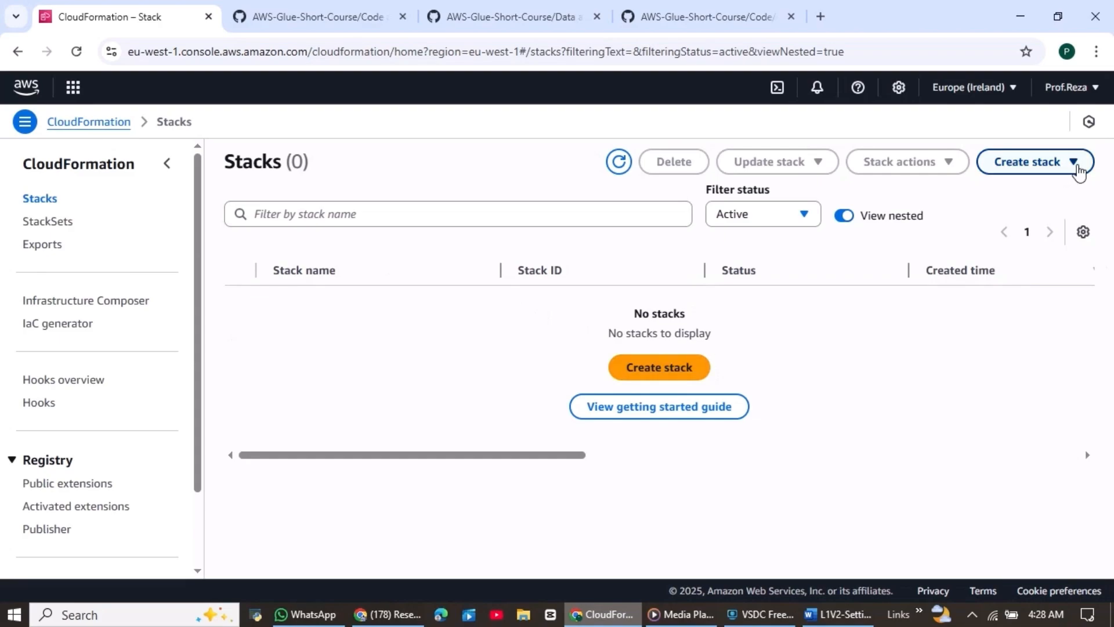
{"action": "left_click", "coordinate": [1074, 164]}
{"action": "left_click", "coordinate": [982, 194]}
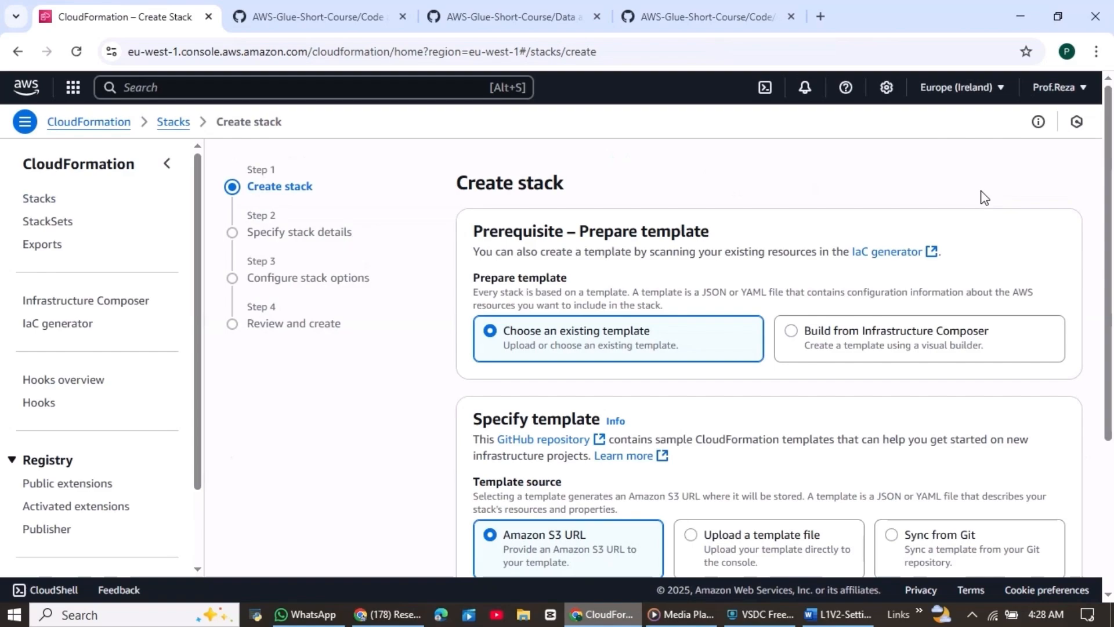
Choose to upload a template file, supply setup-code.yaml as the stack template, and continue to the stack details
{"action": "scroll", "coordinate": [1111, 182], "scroll_direction": "down", "scroll_amount": 4}
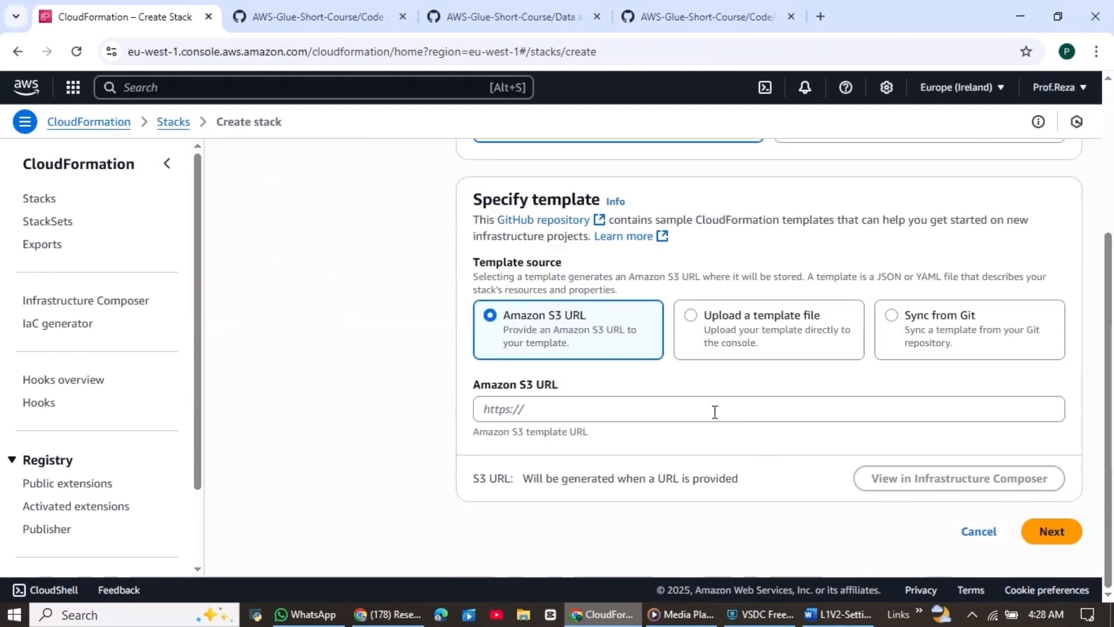
{"action": "left_click", "coordinate": [691, 315]}
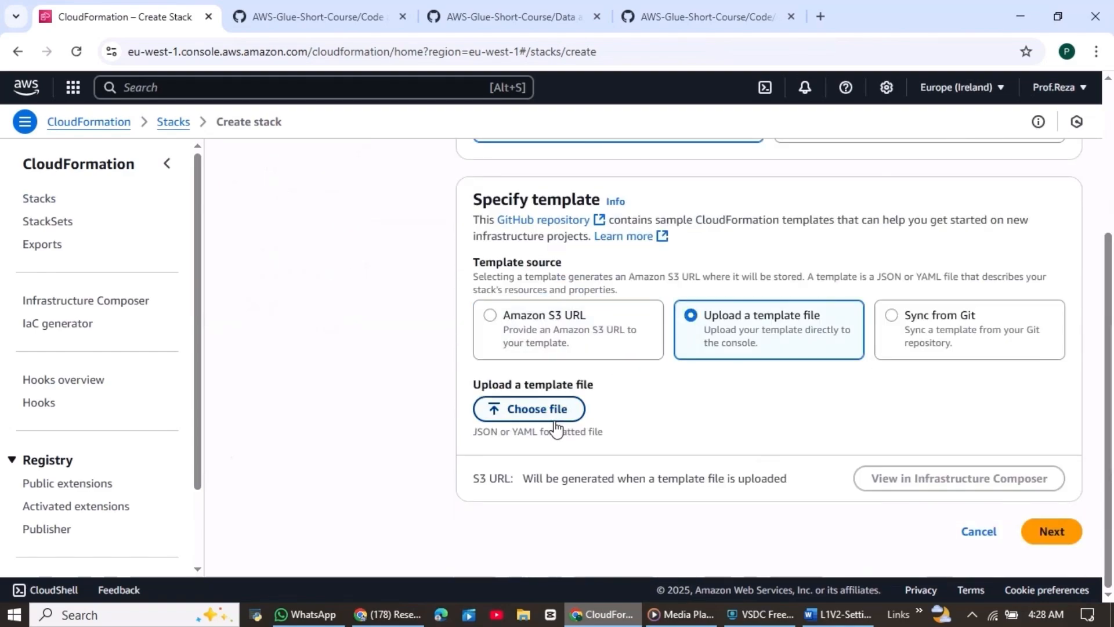
{"action": "left_click", "coordinate": [537, 413]}
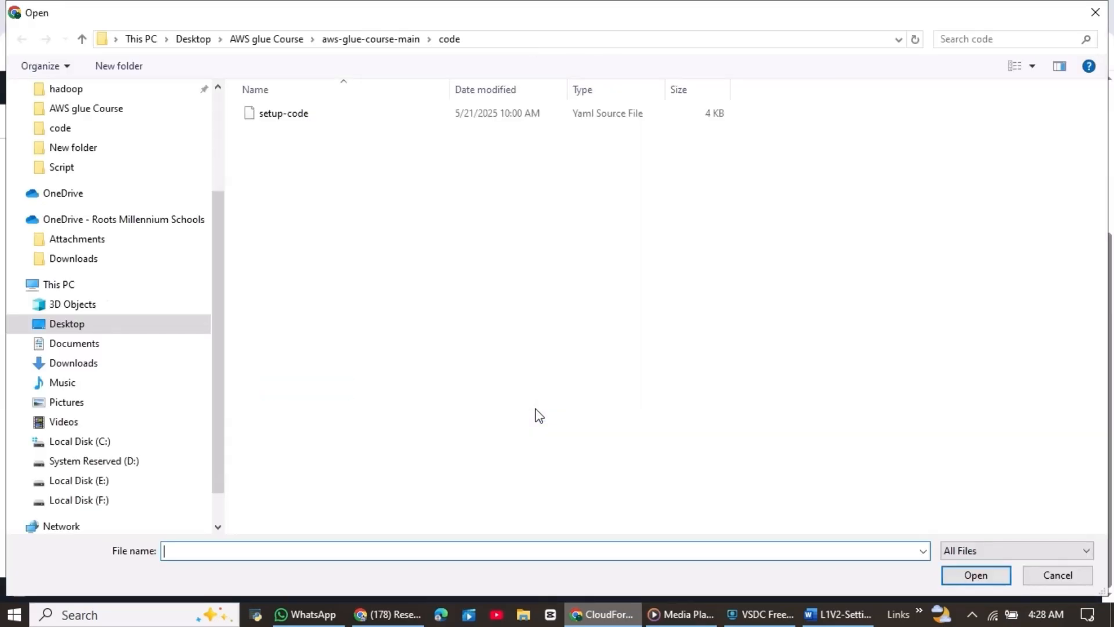
{"action": "left_click", "coordinate": [314, 117]}
{"action": "left_click", "coordinate": [986, 576]}
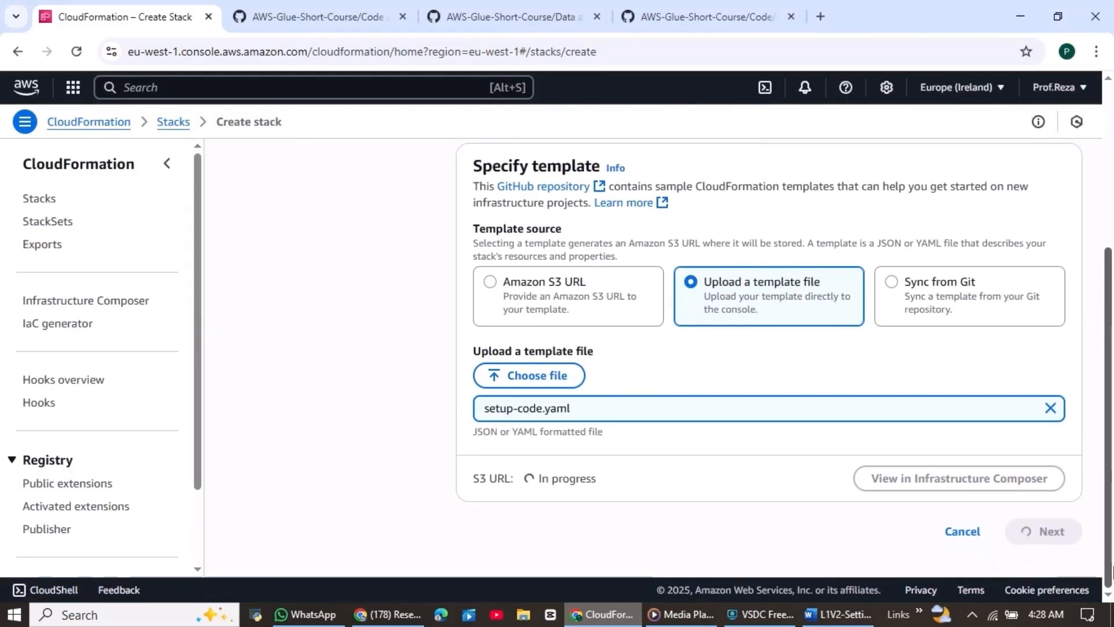
{"action": "left_click", "coordinate": [1053, 562]}
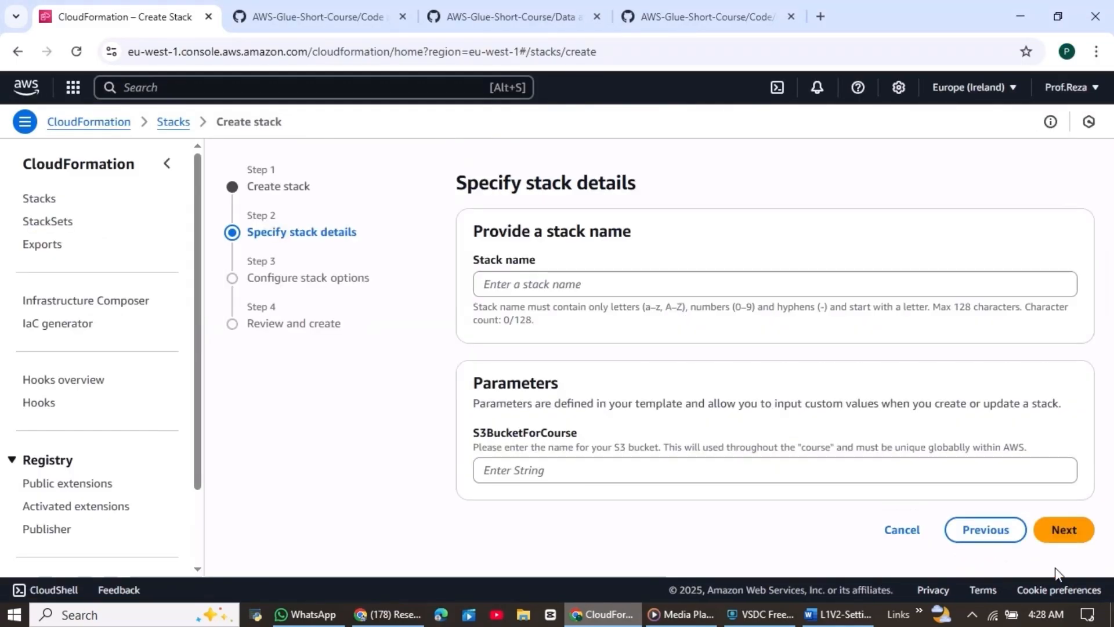
Name the stack redacted222, set S3BucketForCourse to profreza-gluecourse-s3bucket, and continue to the stack options
{"action": "left_click", "coordinate": [617, 293]}
{"action": "left_click", "coordinate": [617, 319]}
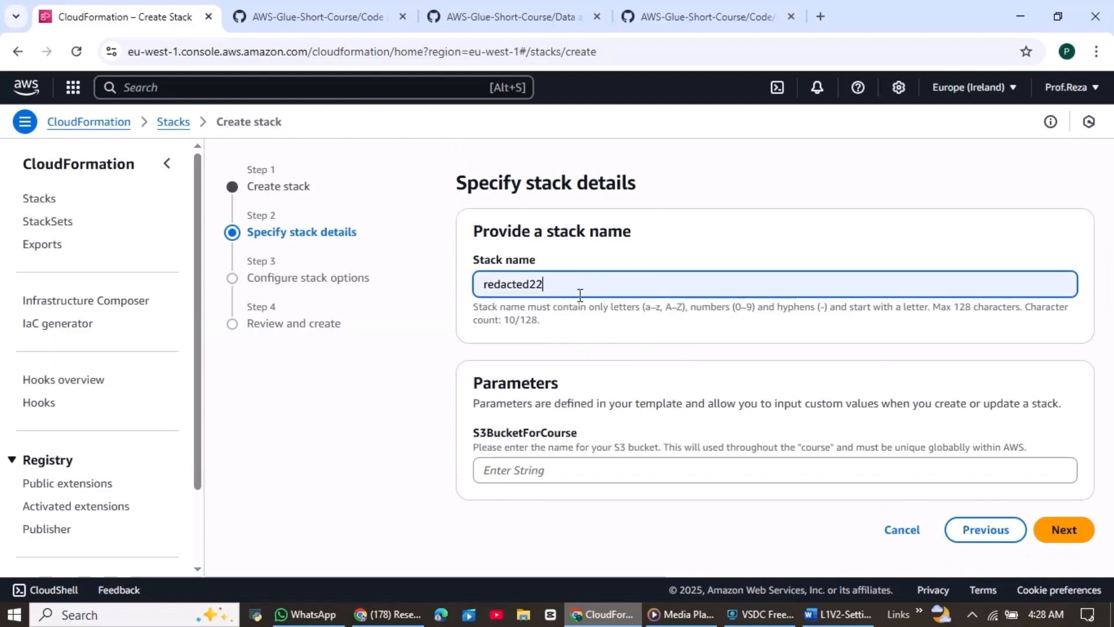
{"action": "type", "text": "2"}
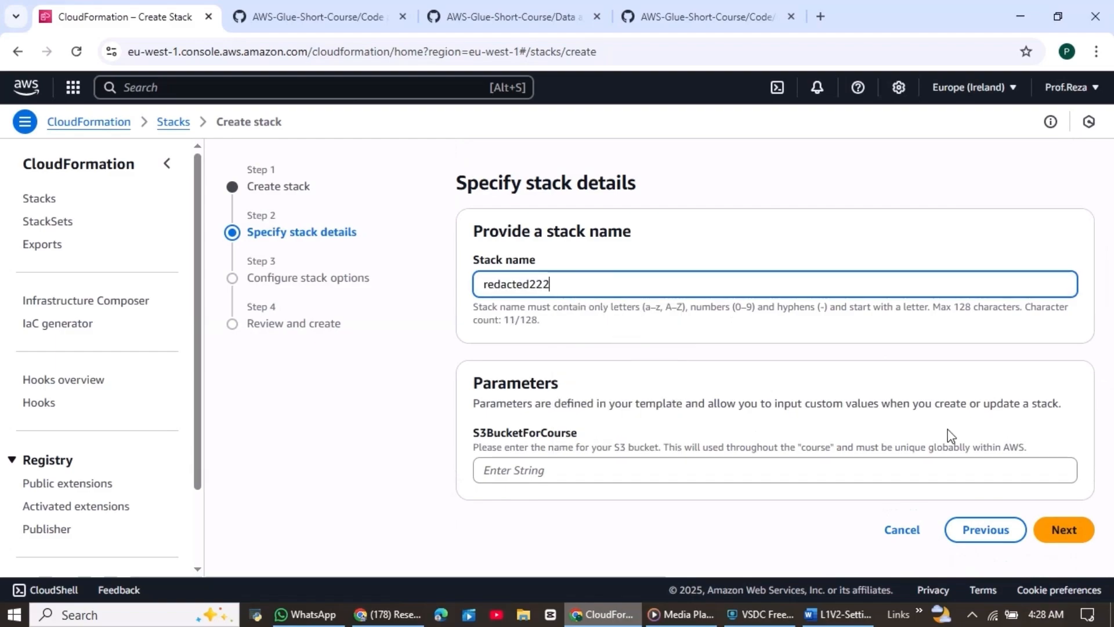
{"action": "left_click", "coordinate": [655, 463]}
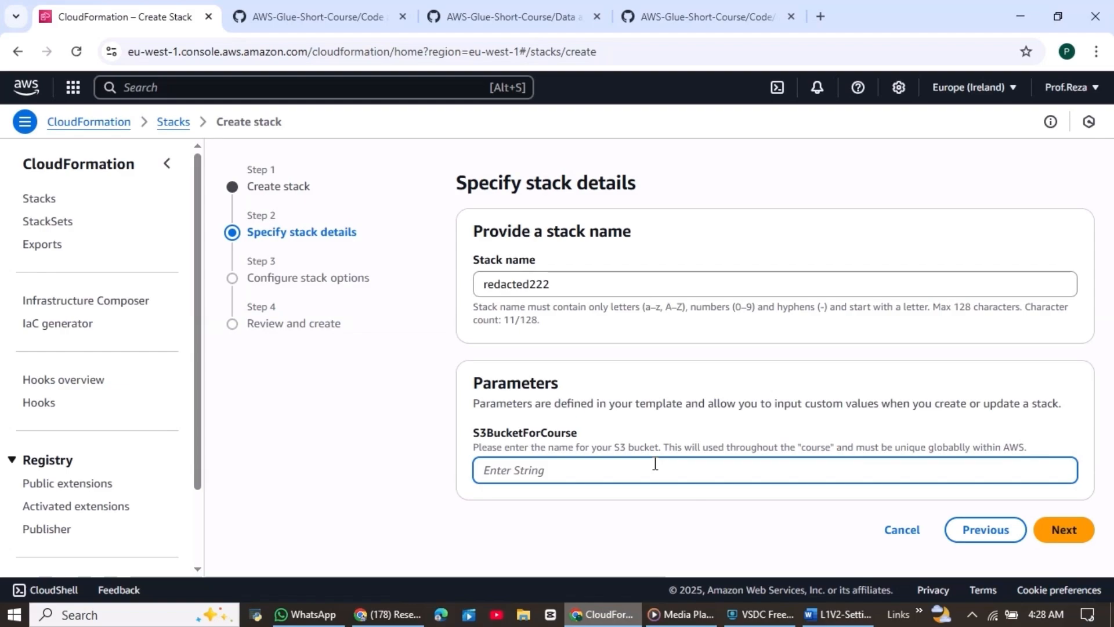
{"action": "type", "text": "profreza-gluecourse-s3bucket"}
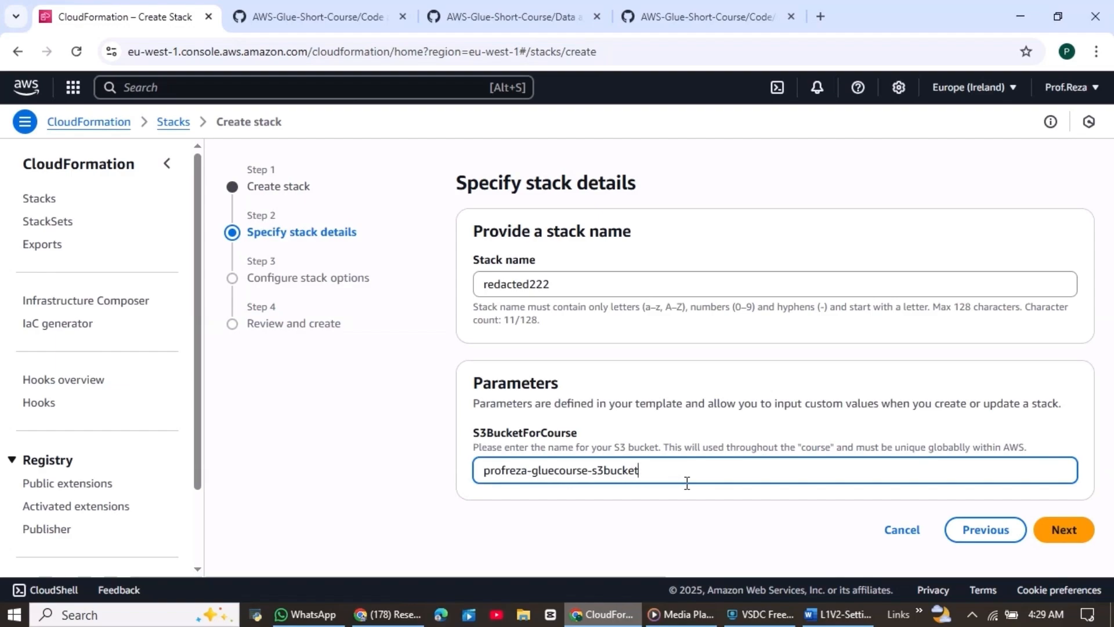
{"action": "left_click", "coordinate": [1060, 534]}
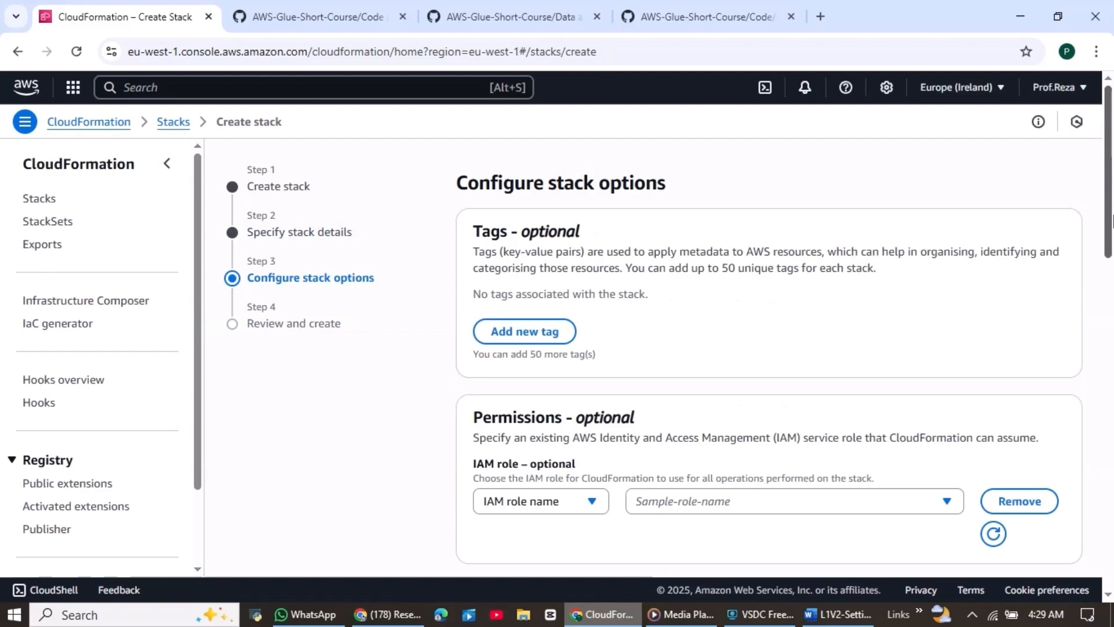
Keep the default stack options, acknowledge the creation of IAM resources with customised names, and submit the stack for creation
{"action": "scroll", "coordinate": [1113, 221], "scroll_direction": "down", "scroll_amount": 3}
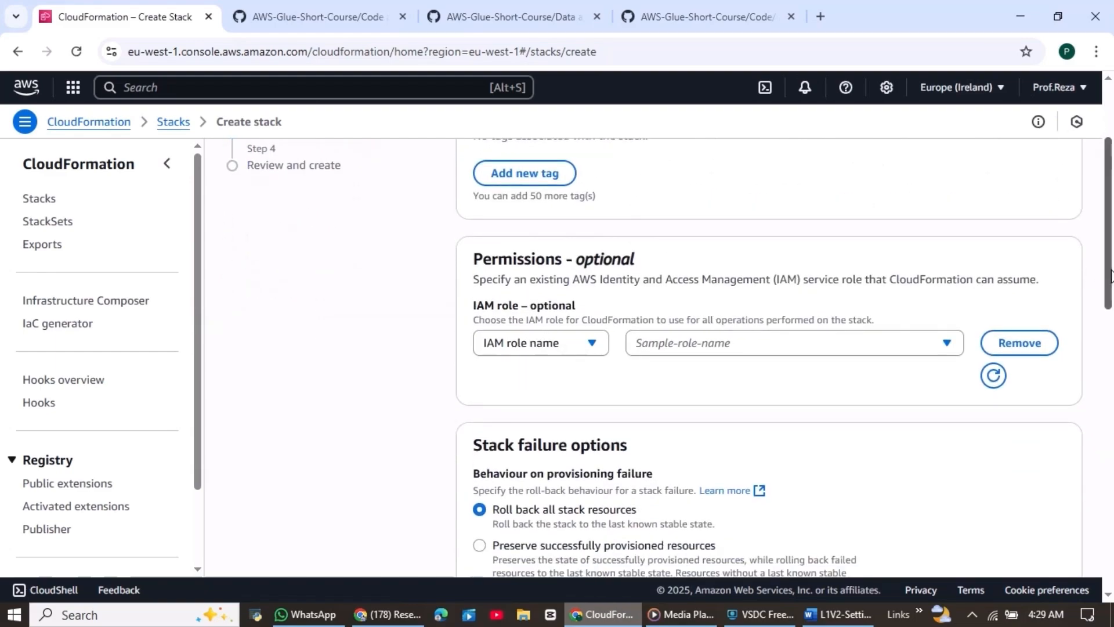
{"action": "scroll", "coordinate": [1105, 279], "scroll_direction": "down", "scroll_amount": 3}
{"action": "scroll", "coordinate": [1112, 416], "scroll_direction": "down", "scroll_amount": 6}
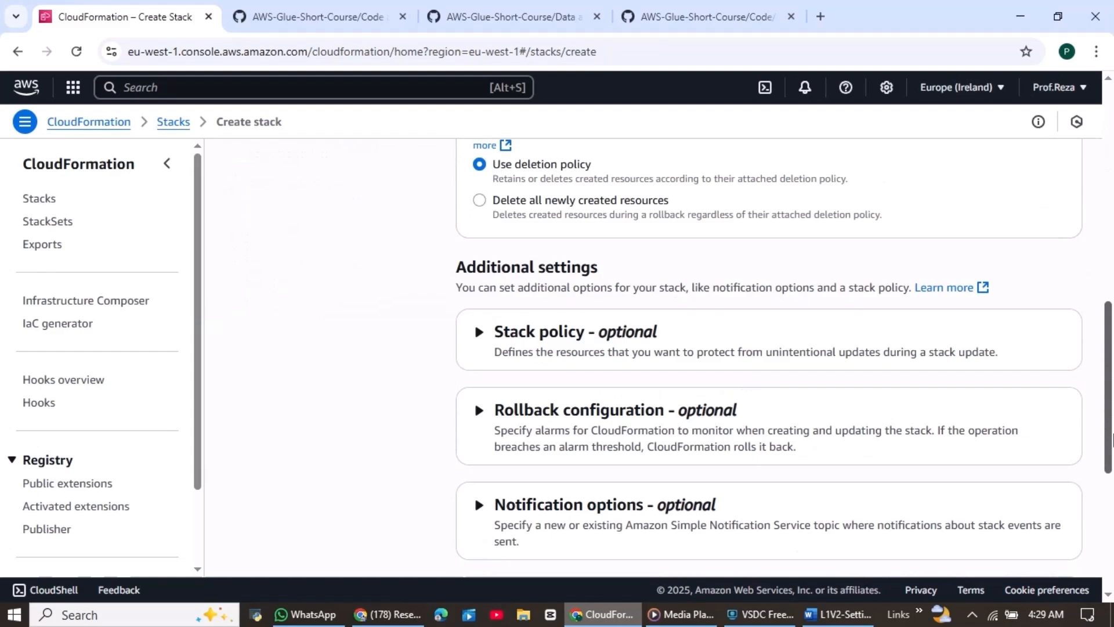
{"action": "scroll", "coordinate": [1112, 439], "scroll_direction": "down", "scroll_amount": 6}
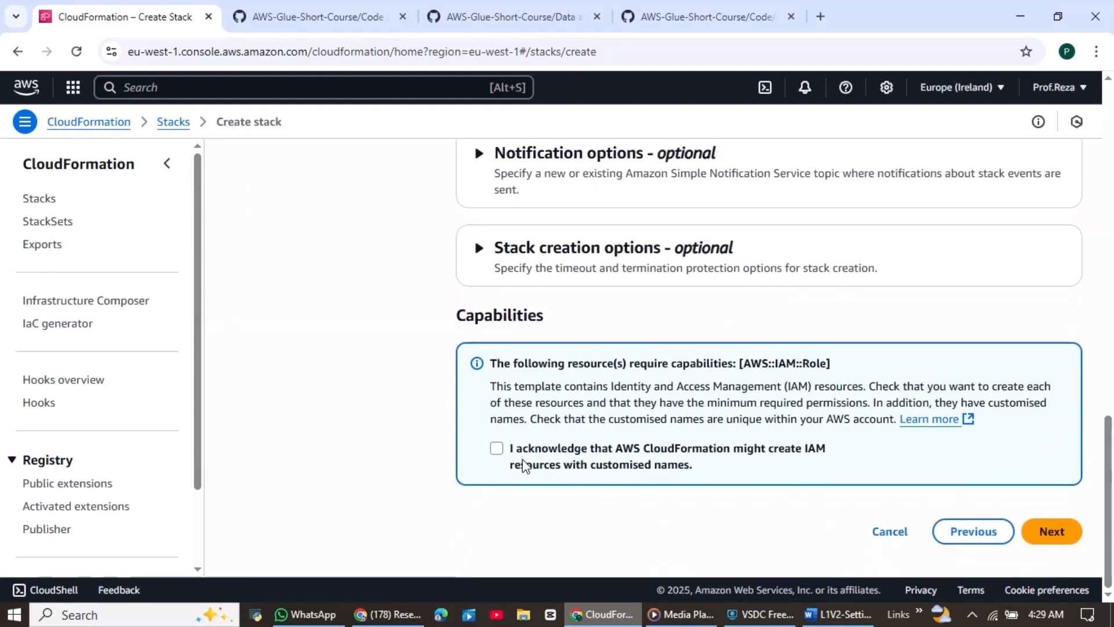
{"action": "left_click", "coordinate": [496, 448]}
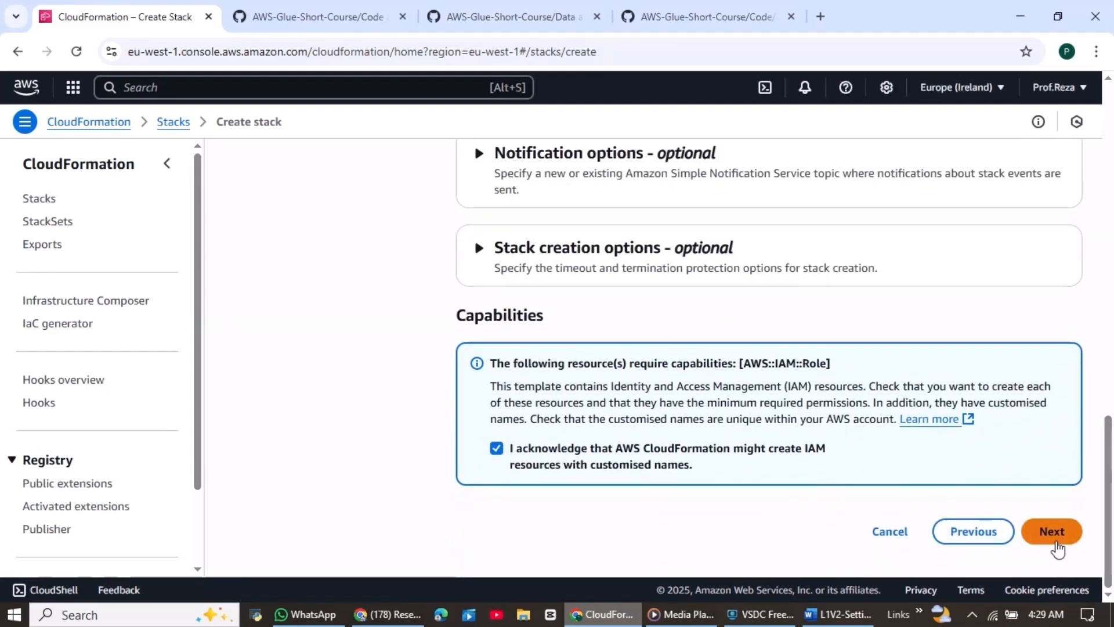
{"action": "left_click", "coordinate": [1052, 532]}
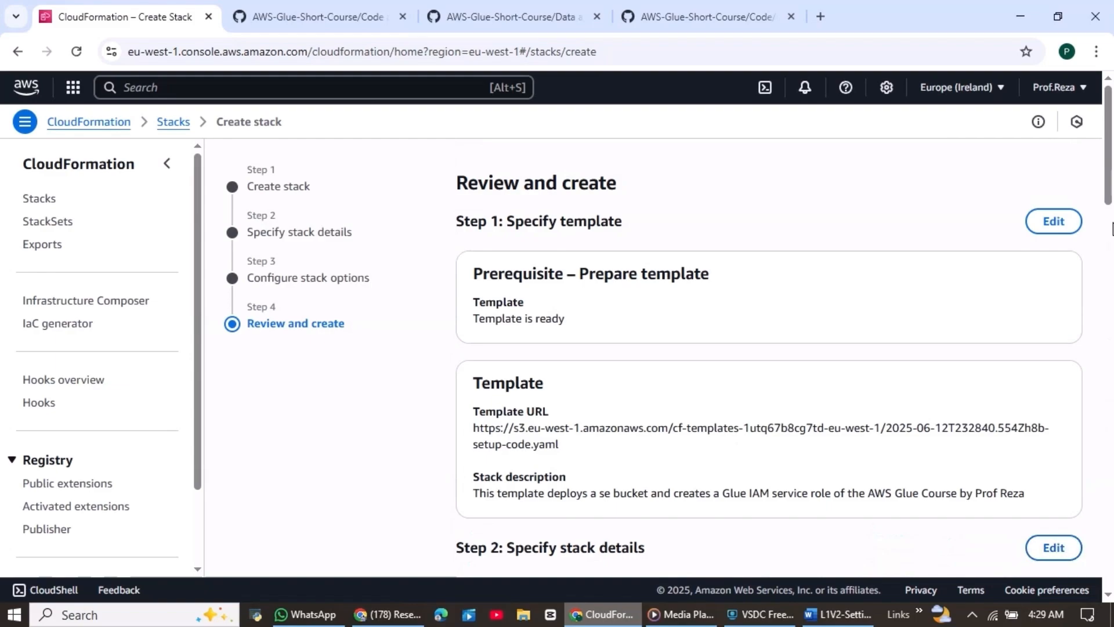
{"action": "left_click_drag", "start_coordinate": [1108, 182], "coordinate": [1108, 560]}
{"action": "left_click", "coordinate": [1057, 543]}
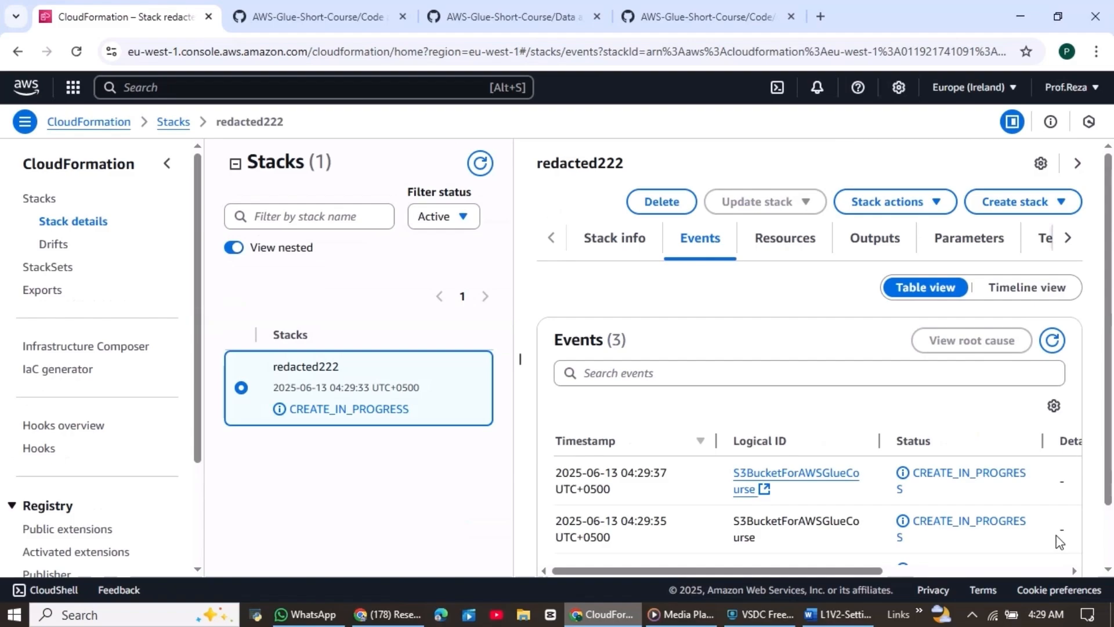
Check the status and status reason of the stack's creation events and refresh the event list
{"action": "scroll", "coordinate": [1110, 475], "scroll_direction": "down", "scroll_amount": 1}
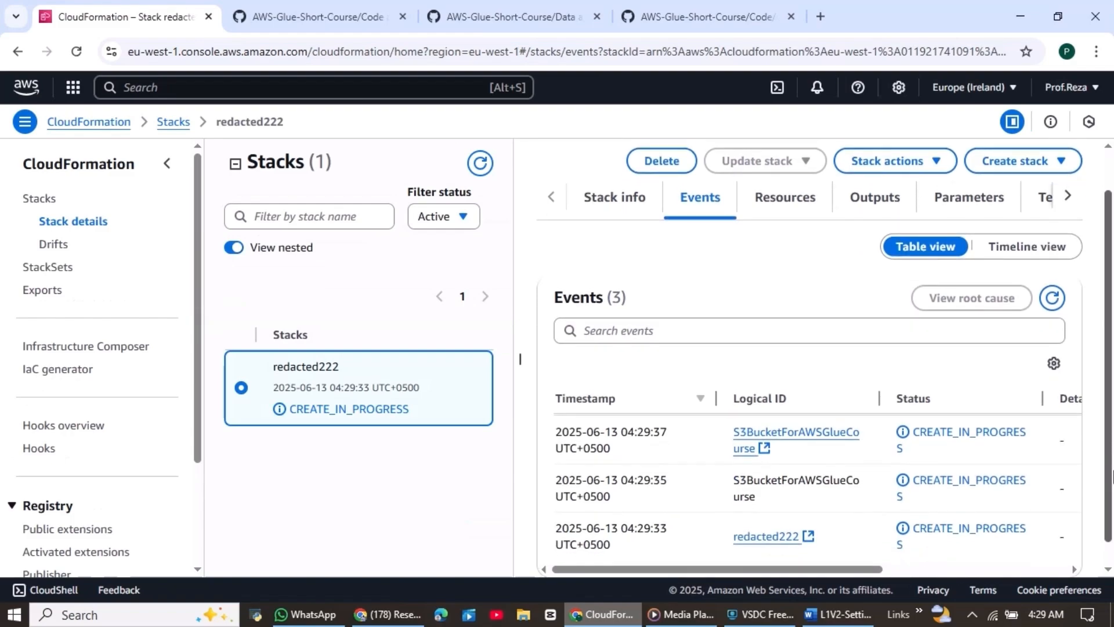
{"action": "left_click_drag", "start_coordinate": [1111, 476], "coordinate": [1110, 493]}
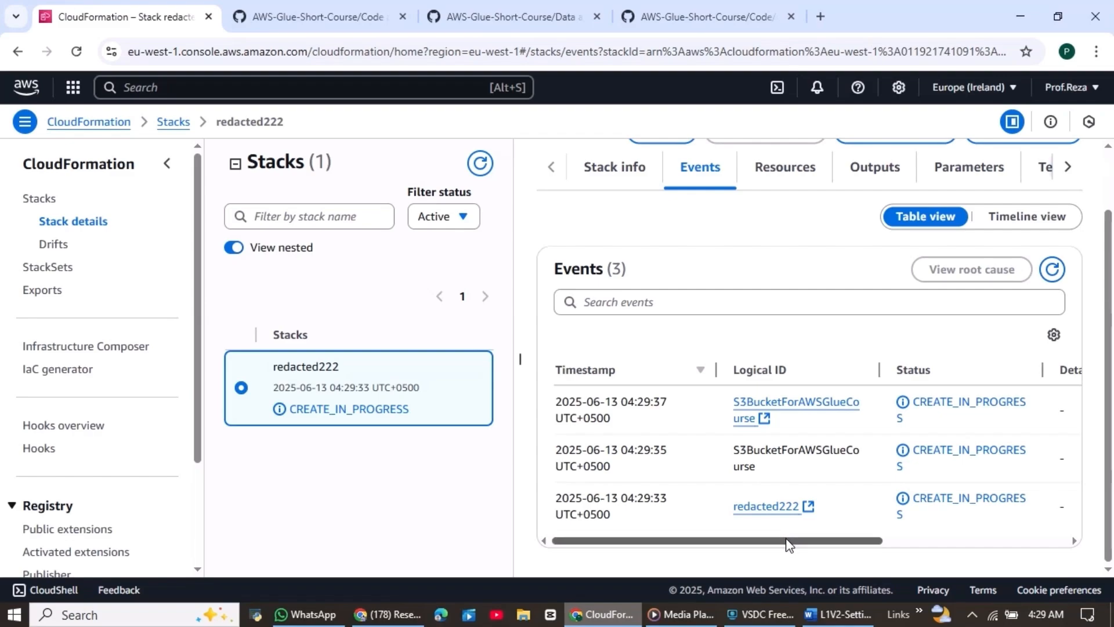
{"action": "left_click_drag", "start_coordinate": [836, 541], "coordinate": [1009, 543]}
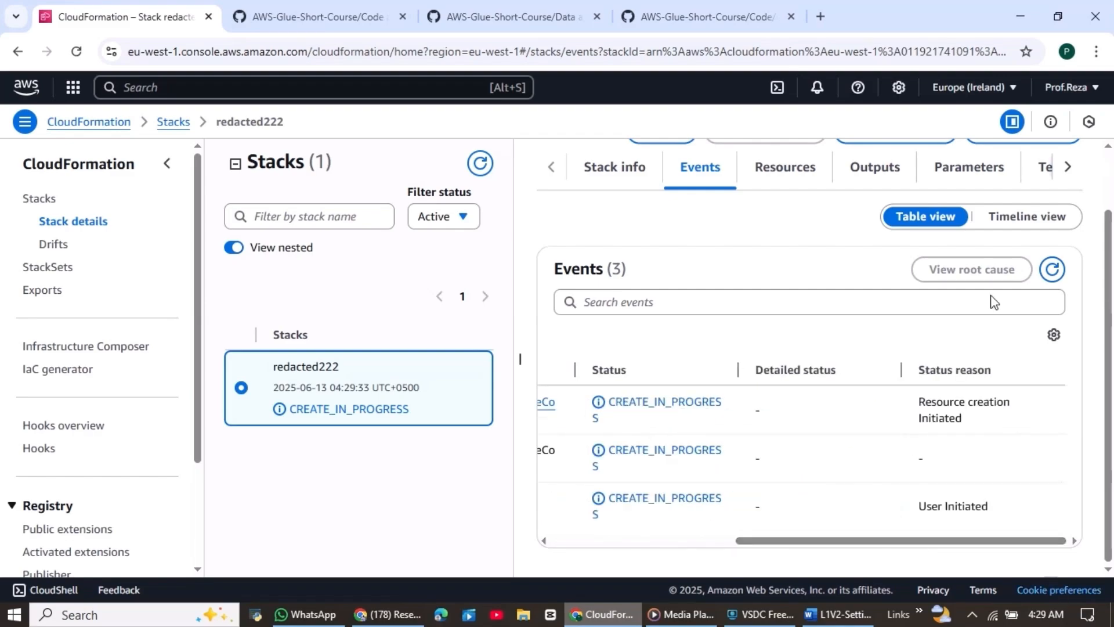
{"action": "left_click", "coordinate": [1051, 271]}
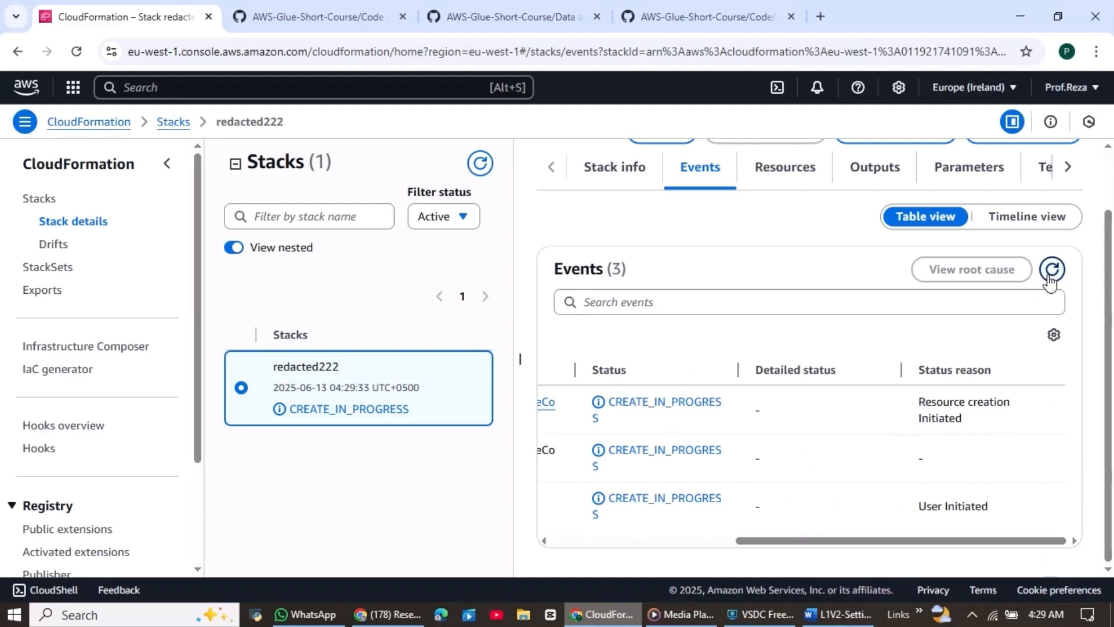
Examine the S3 bucket, GlueIAMRole, Policies and MyAthenaWorkGroup sections of setup-code.yaml on GitHub, and return to the CloudFormation stack
{"action": "left_click", "coordinate": [721, 11]}
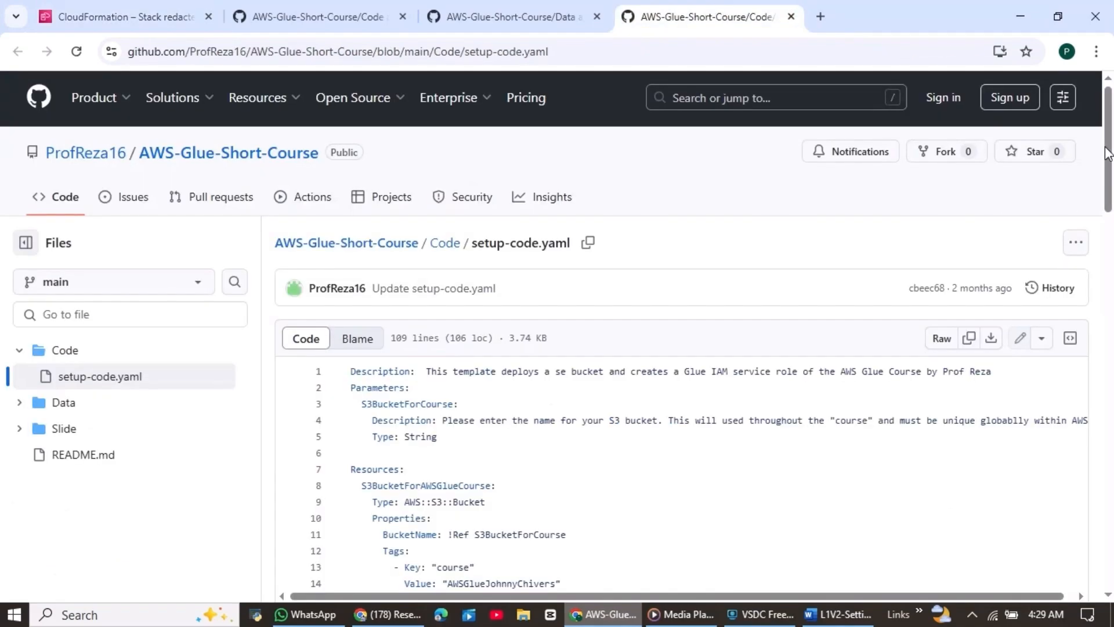
{"action": "left_click_drag", "start_coordinate": [1106, 154], "coordinate": [1111, 226]}
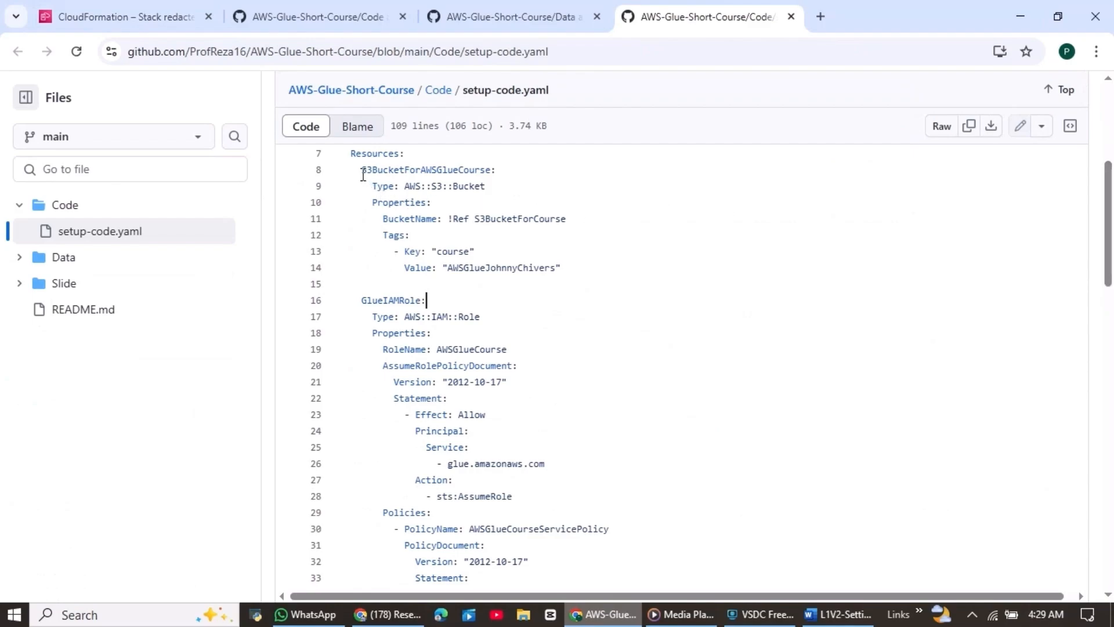
{"action": "left_click_drag", "start_coordinate": [363, 174], "coordinate": [498, 171]}
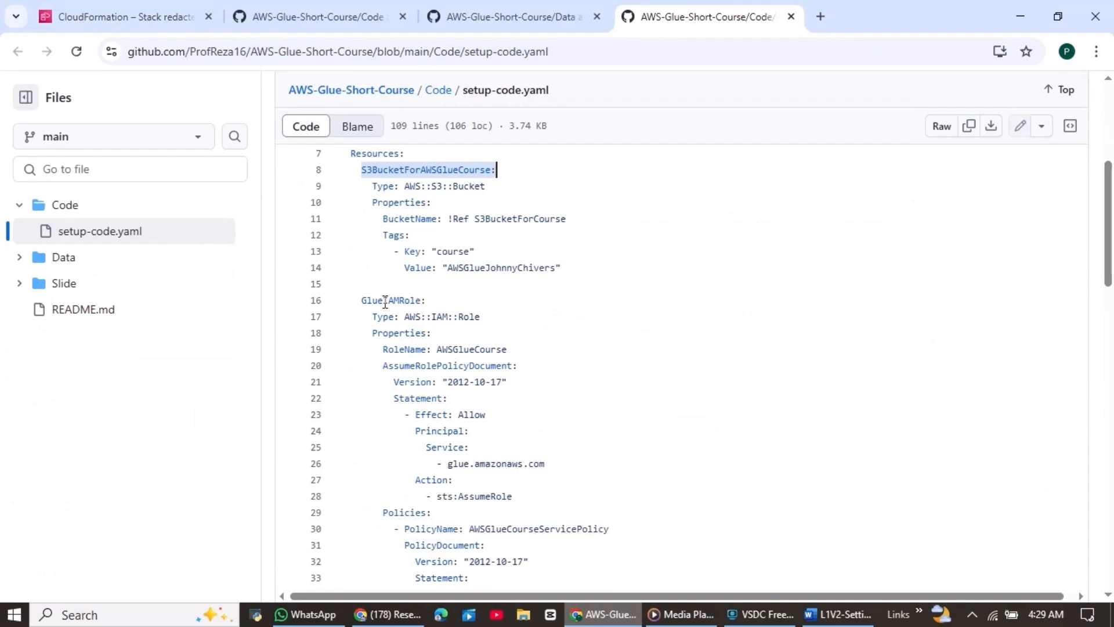
{"action": "left_click_drag", "start_coordinate": [358, 302], "coordinate": [467, 301]}
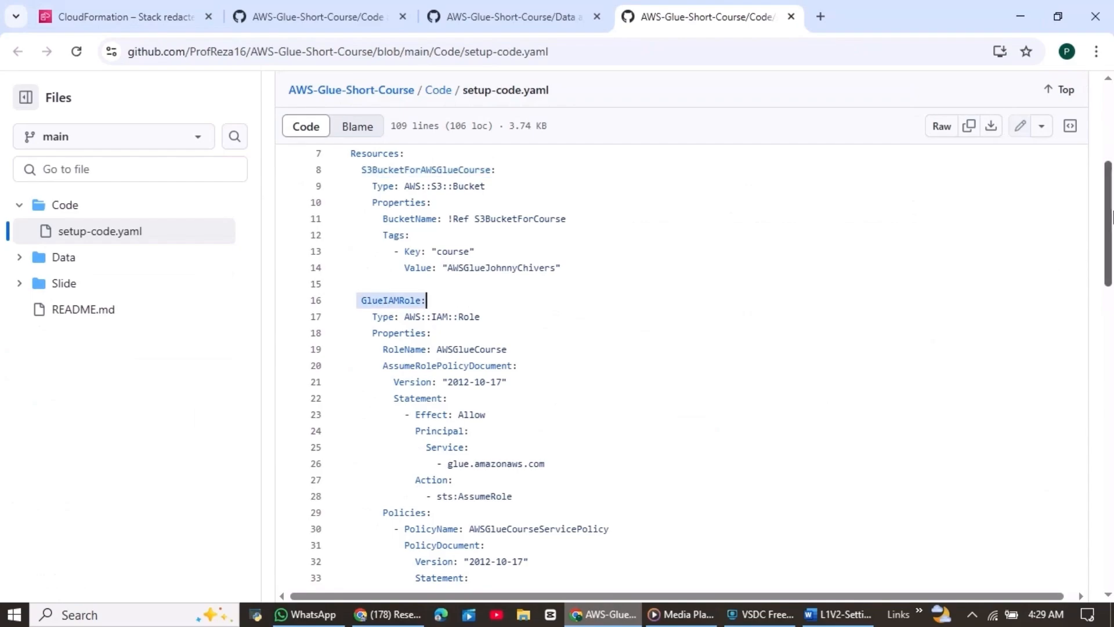
{"action": "scroll", "coordinate": [1112, 220], "scroll_direction": "down", "scroll_amount": 1}
{"action": "scroll", "coordinate": [1112, 219], "scroll_direction": "down", "scroll_amount": 5}
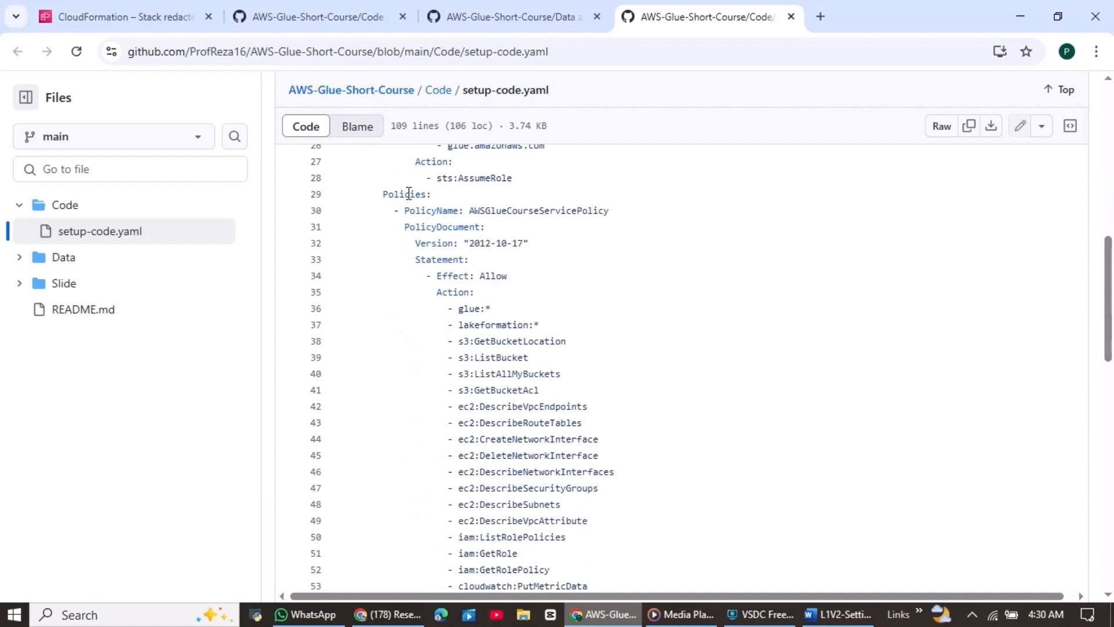
{"action": "left_click_drag", "start_coordinate": [367, 194], "coordinate": [909, 265]}
{"action": "scroll", "coordinate": [1112, 329], "scroll_direction": "down", "scroll_amount": 1}
{"action": "left_click_drag", "start_coordinate": [1112, 366], "coordinate": [1112, 548]}
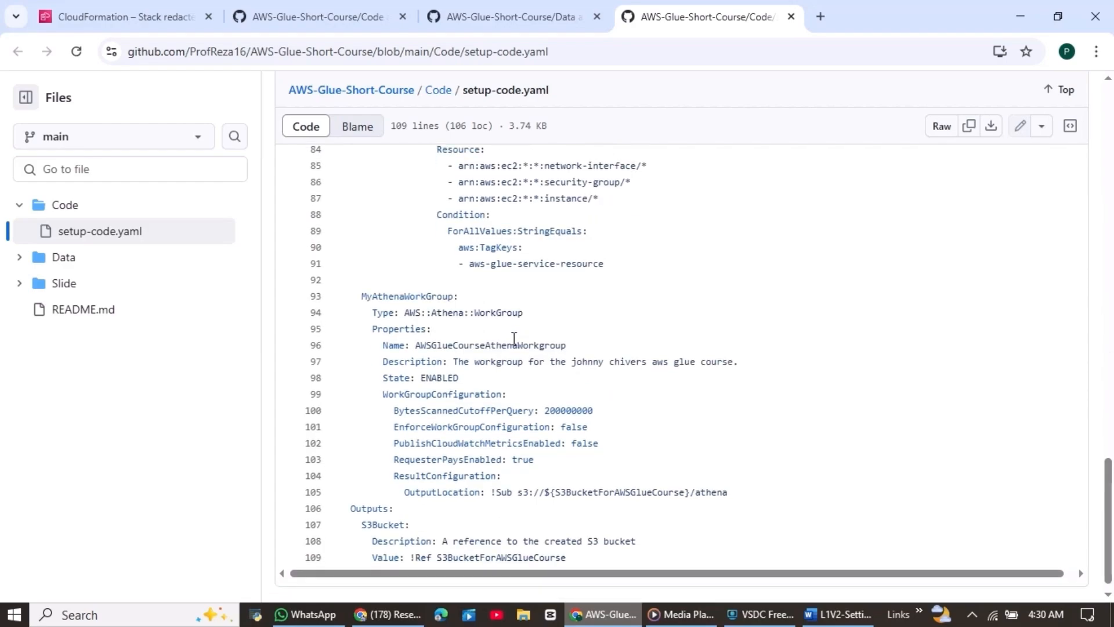
{"action": "left_click_drag", "start_coordinate": [472, 300], "coordinate": [360, 296]}
{"action": "left_click", "coordinate": [509, 308]}
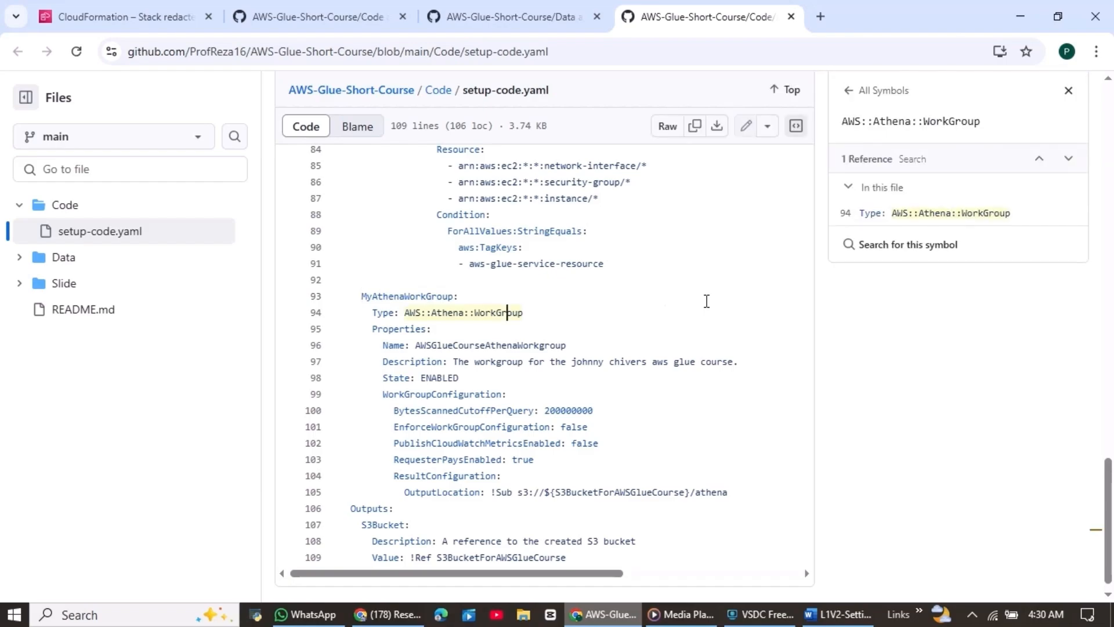
{"action": "left_click", "coordinate": [131, 13]}
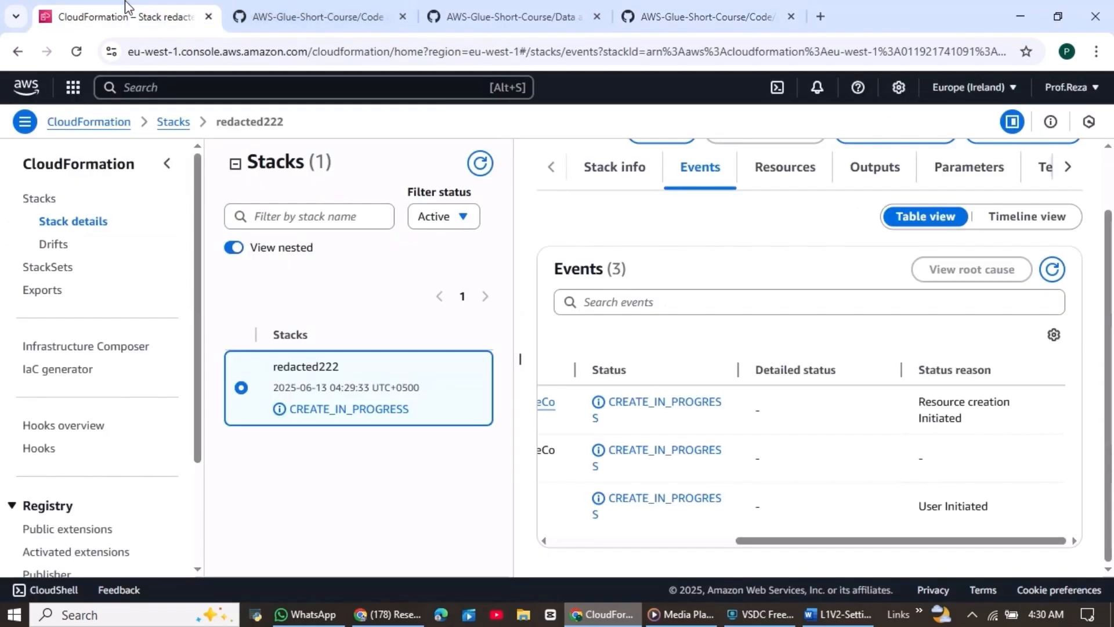
Refresh the stack's event list to check its creation status, and open the S3 bucket list
{"action": "left_click", "coordinate": [1053, 269]}
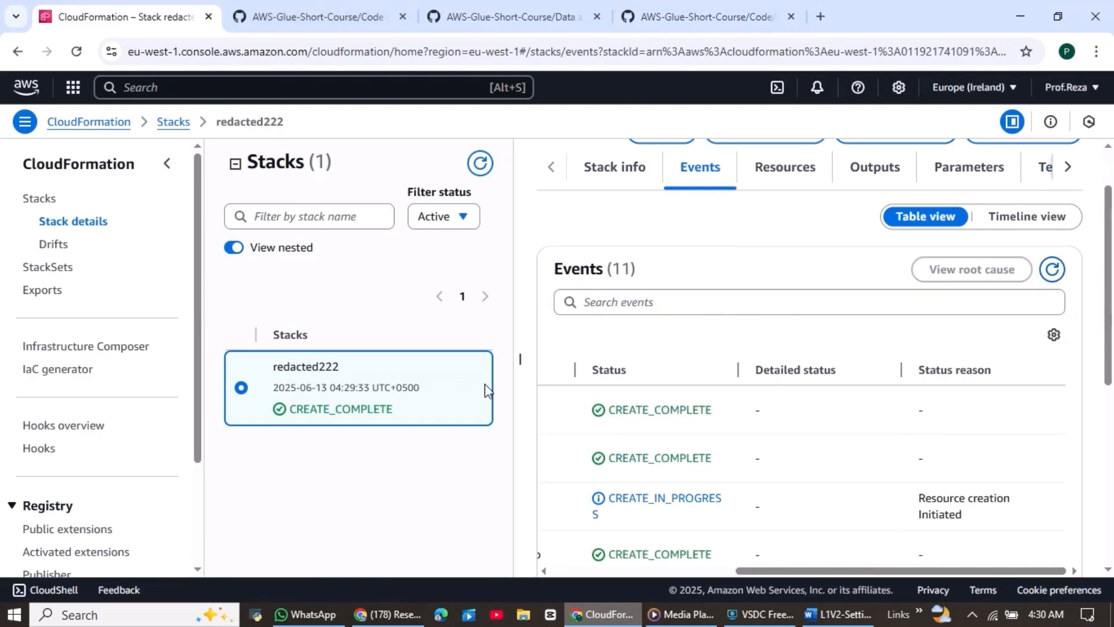
{"action": "left_click_drag", "start_coordinate": [1110, 295], "coordinate": [1108, 260]}
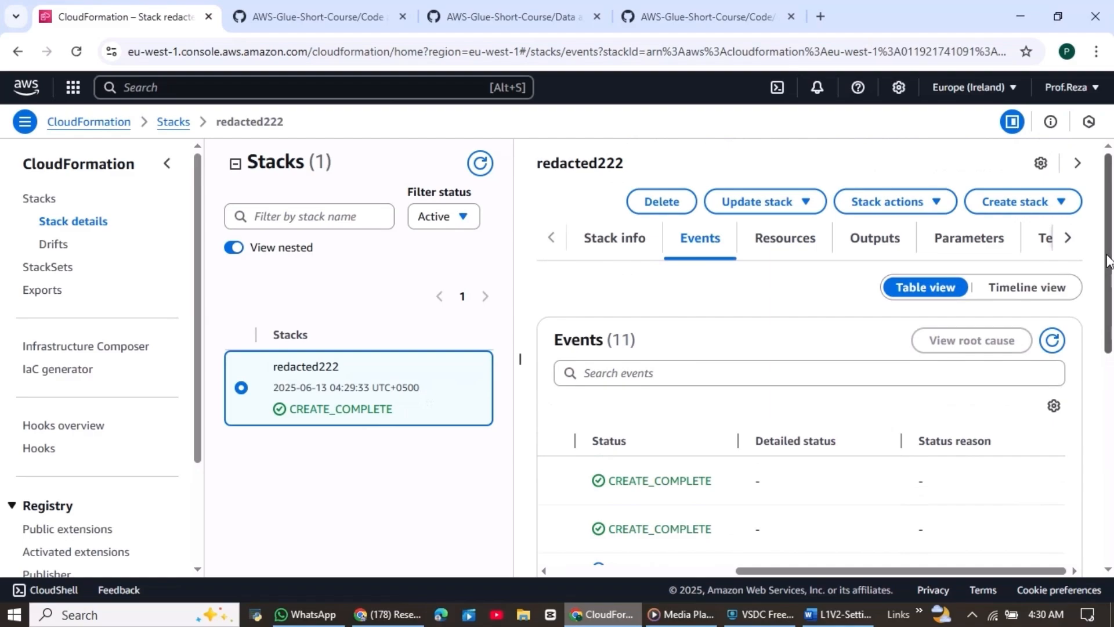
{"action": "left_click", "coordinate": [246, 85]}
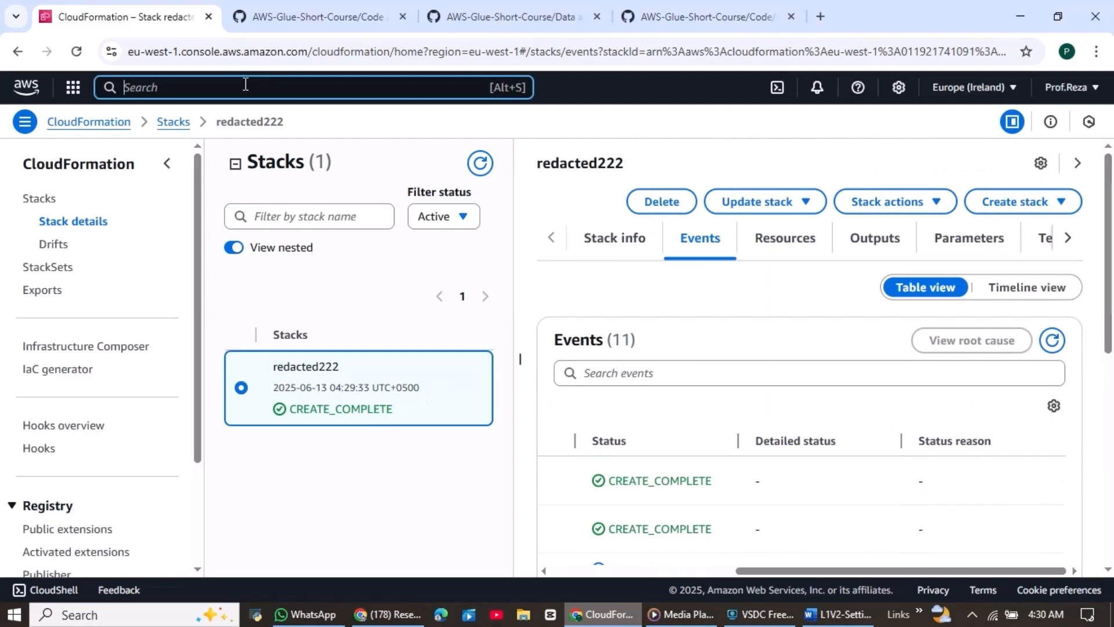
{"action": "type", "text": "s3"}
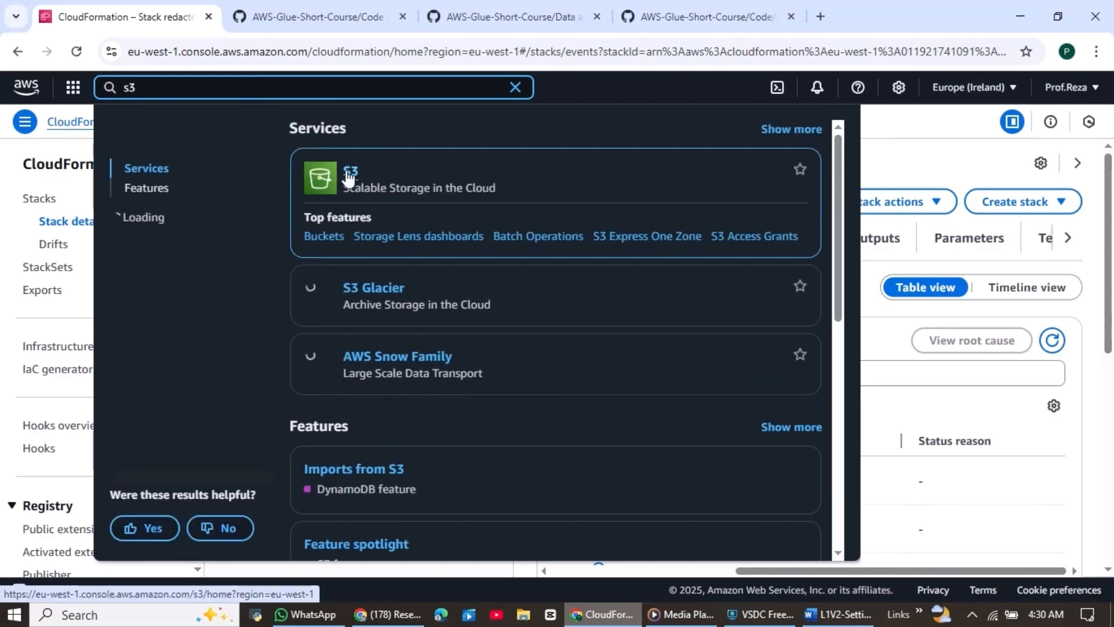
{"action": "left_click", "coordinate": [346, 169]}
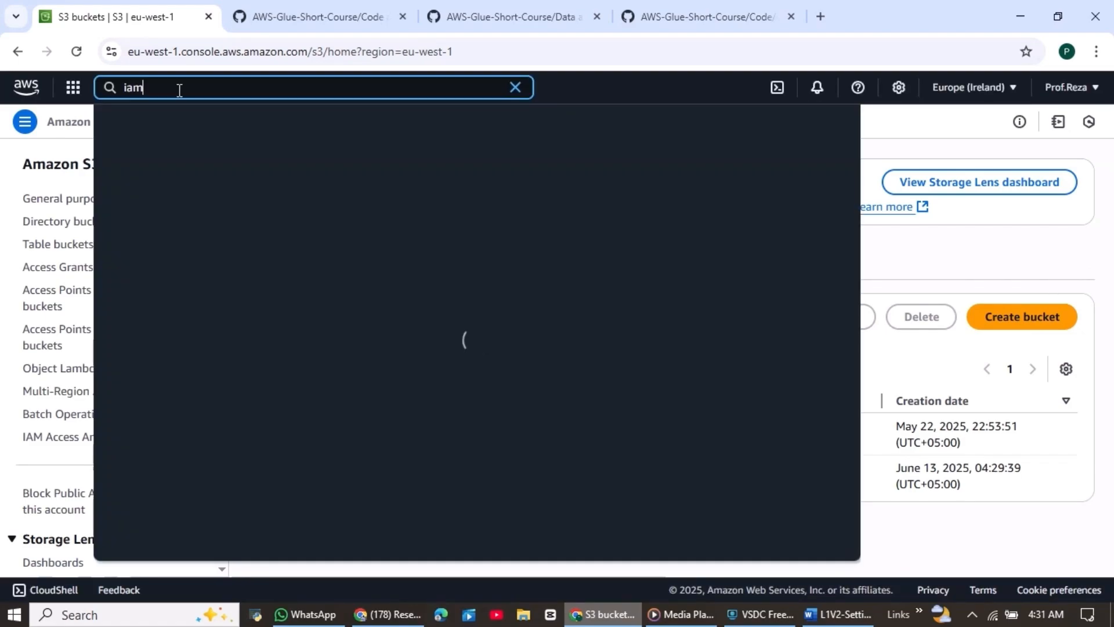
Find the IAM service, list its roles and open the AWSGlueCourse role
{"action": "left_click", "coordinate": [179, 87]}
{"action": "type", "text": "iam"}
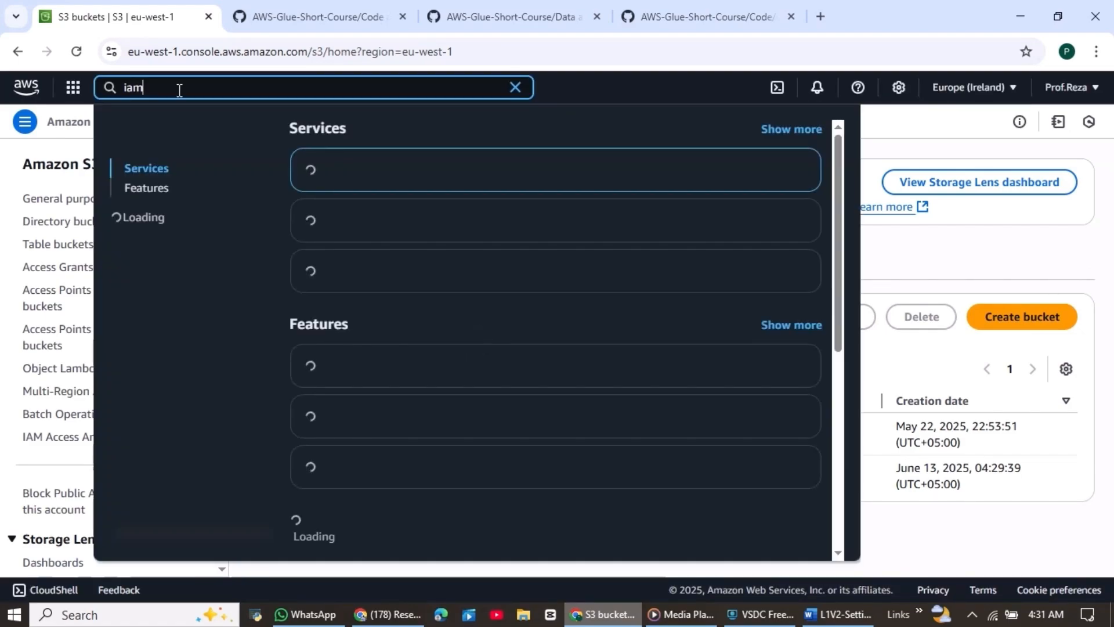
{"action": "left_click", "coordinate": [357, 169]}
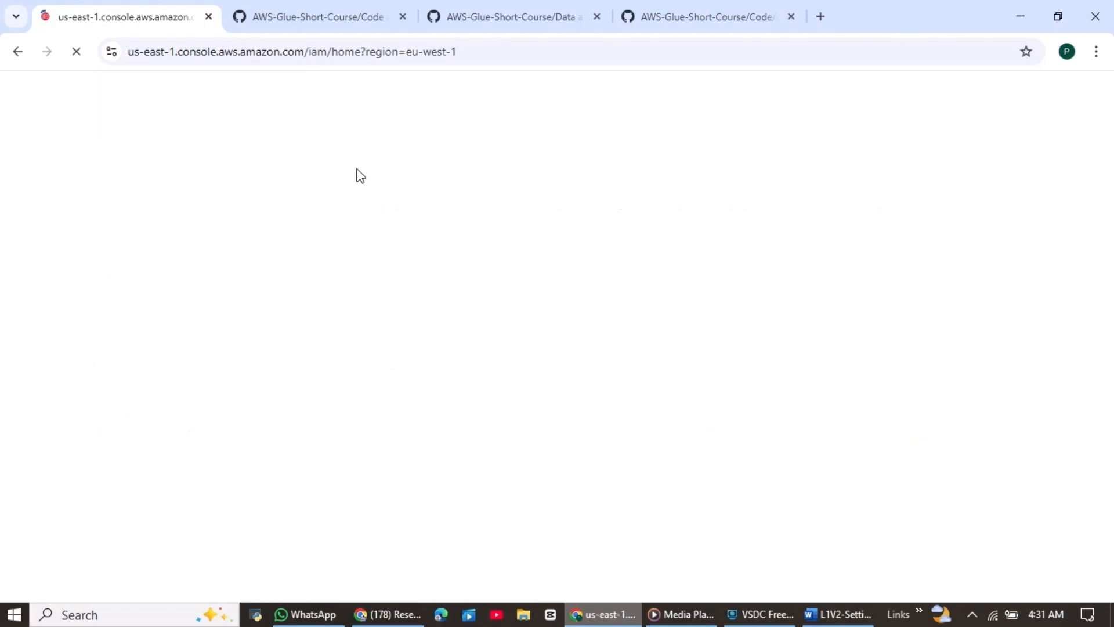
{"action": "left_click", "coordinate": [37, 386]}
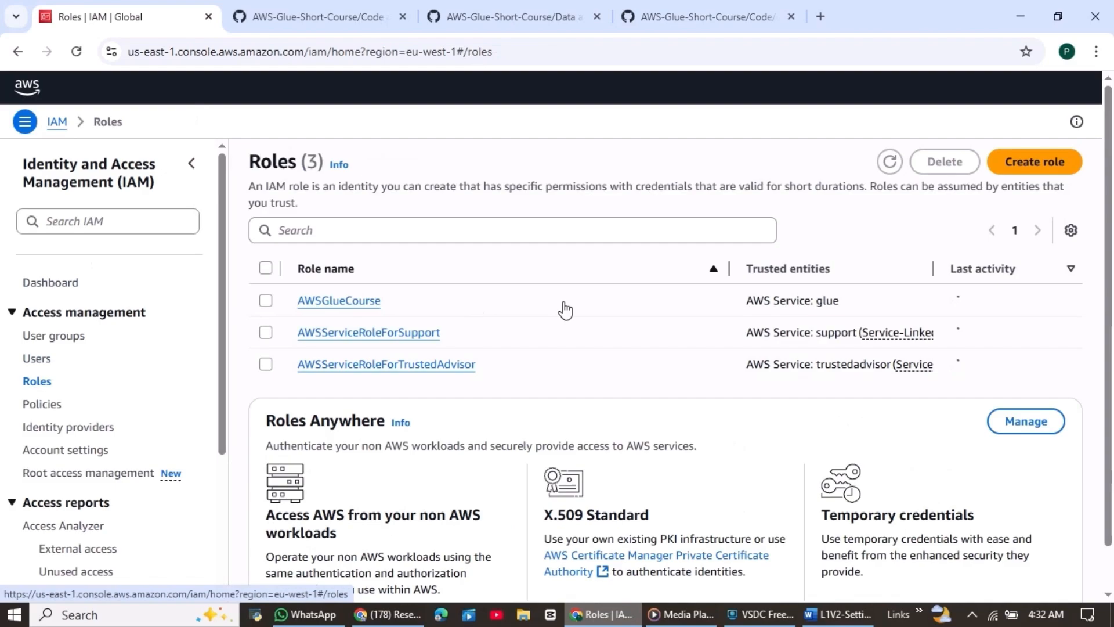
{"action": "left_click", "coordinate": [336, 307]}
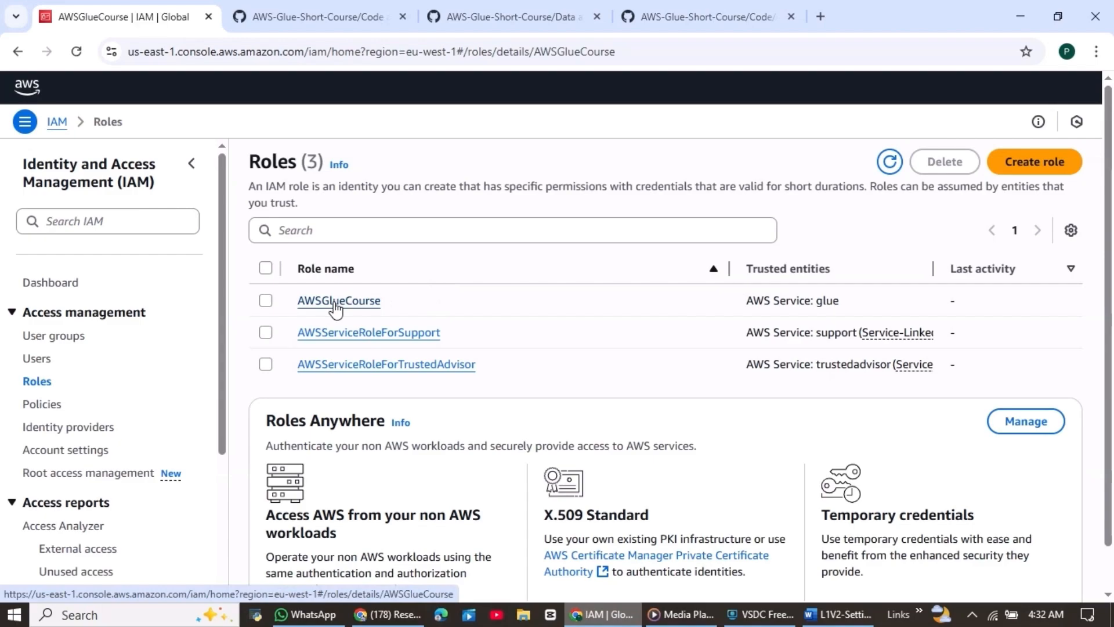
Expand AWSGlueCourseServicePolicy in the role's permissions and examine the actions and resources in its JSON
{"action": "scroll", "coordinate": [332, 406], "scroll_direction": "down", "scroll_amount": 2}
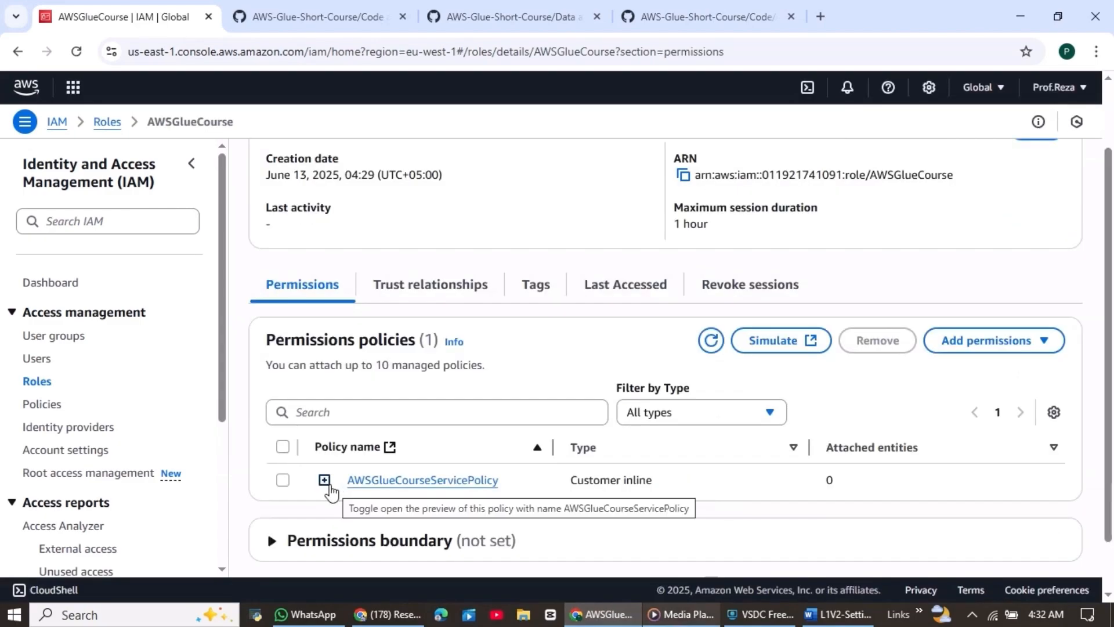
{"action": "left_click", "coordinate": [324, 480]}
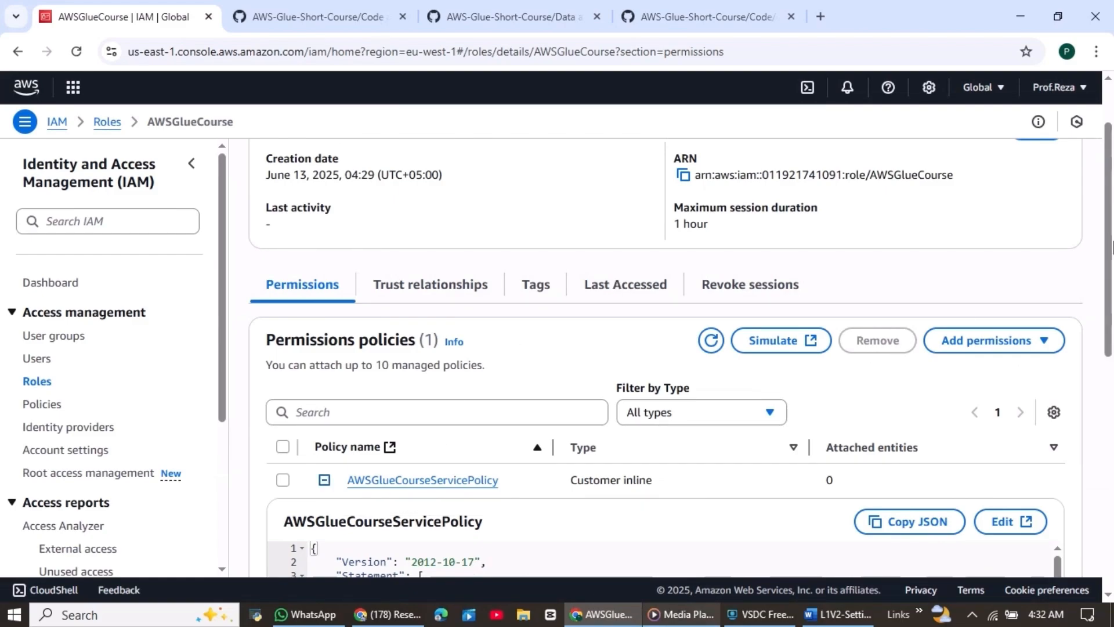
{"action": "left_click_drag", "start_coordinate": [1112, 247], "coordinate": [1112, 407]}
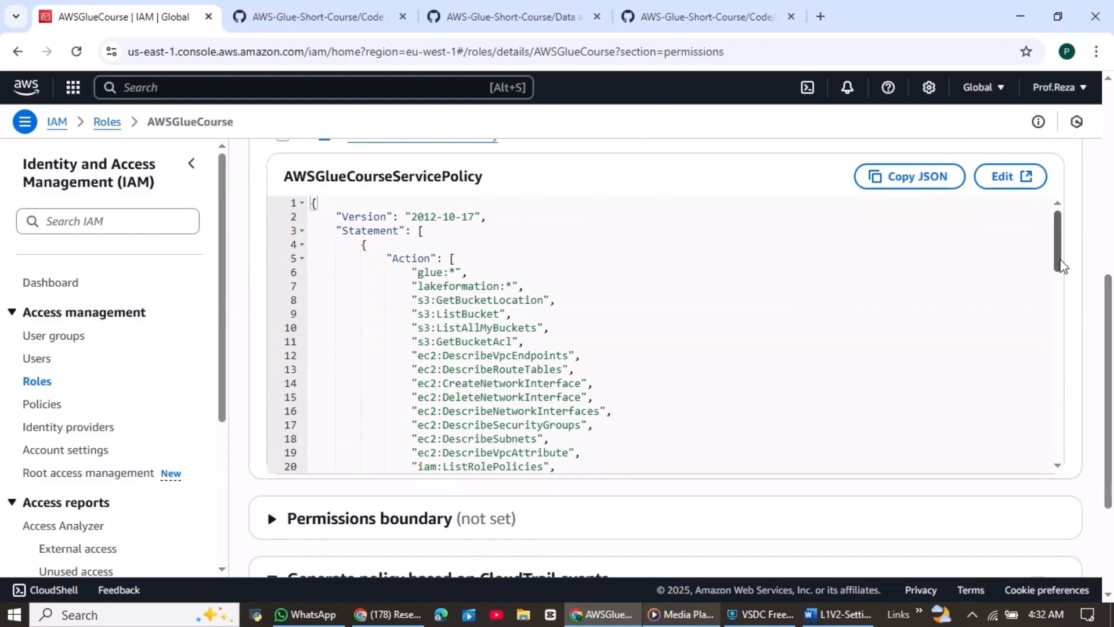
{"action": "left_click_drag", "start_coordinate": [1058, 308], "coordinate": [1056, 248]}
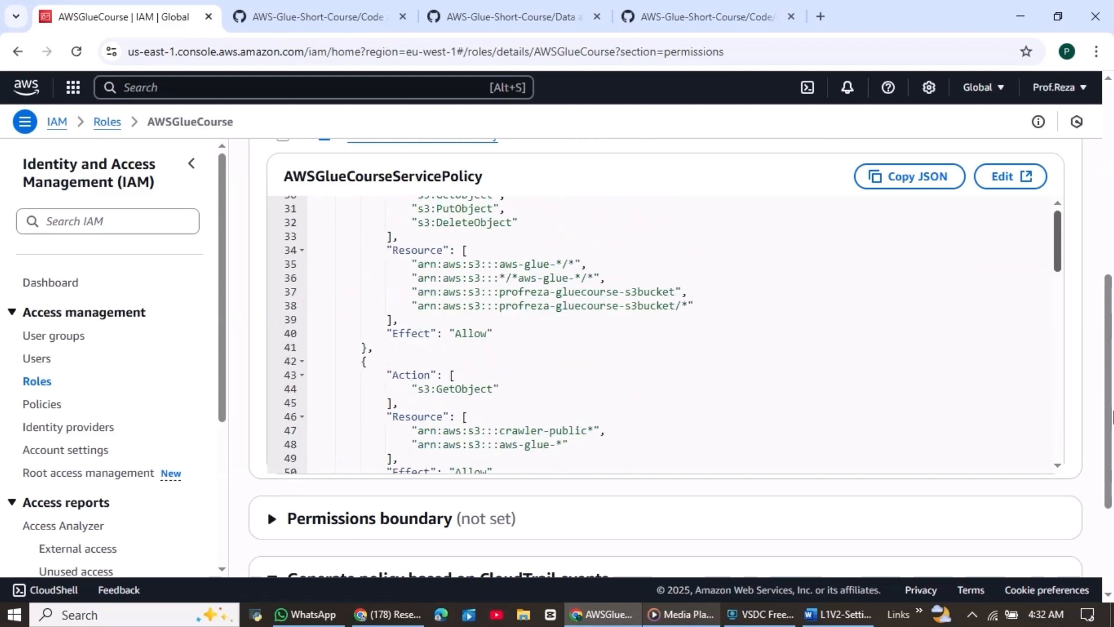
{"action": "left_click_drag", "start_coordinate": [1111, 415], "coordinate": [1097, 211]}
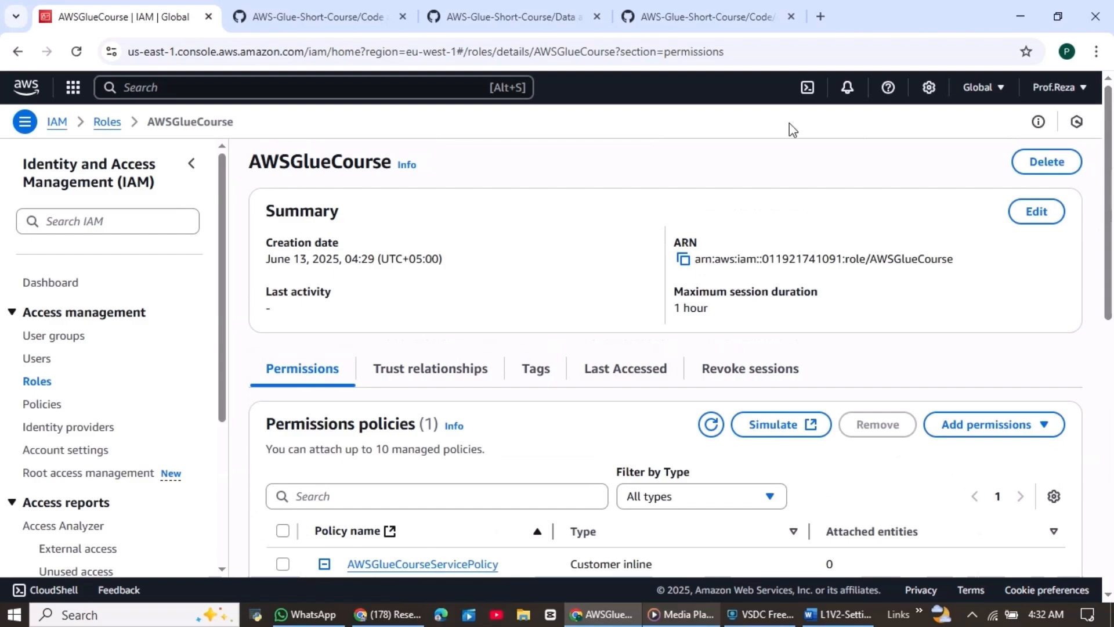
Return to the S3 service and open the profreza-gluecourse-s3bucket bucket
{"action": "left_click", "coordinate": [238, 88]}
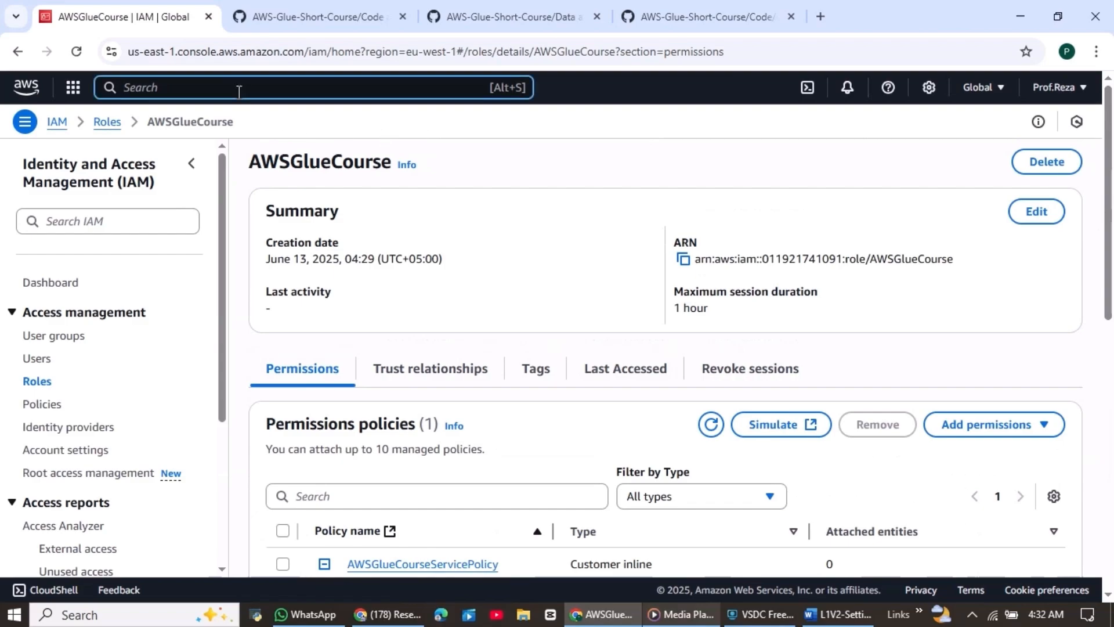
{"action": "type", "text": "s3"}
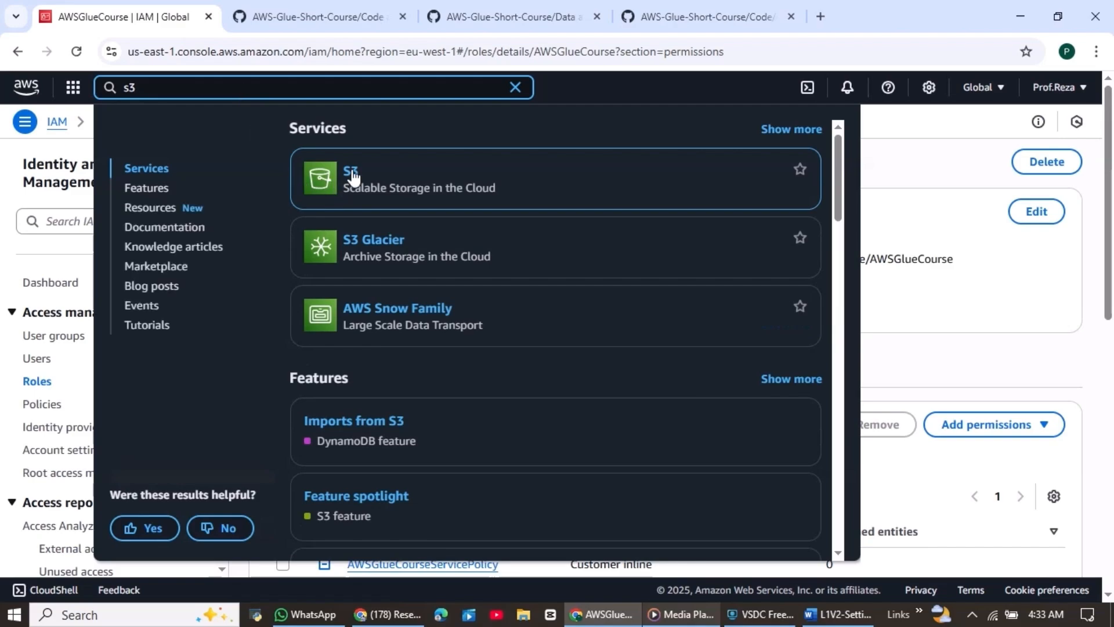
{"action": "left_click", "coordinate": [352, 175]}
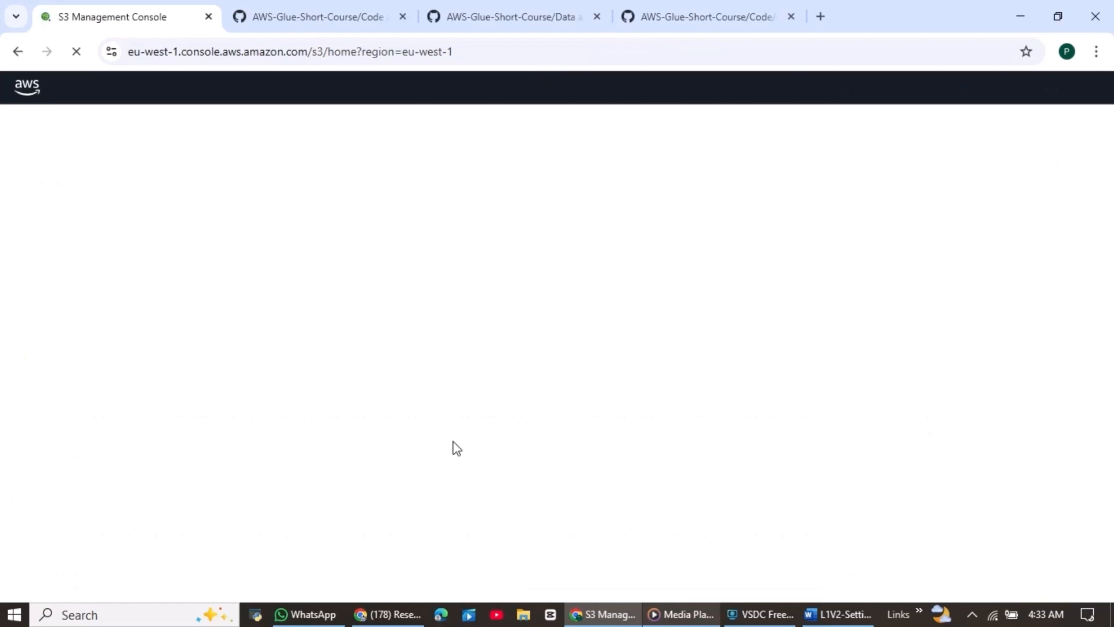
{"action": "left_click", "coordinate": [429, 484]}
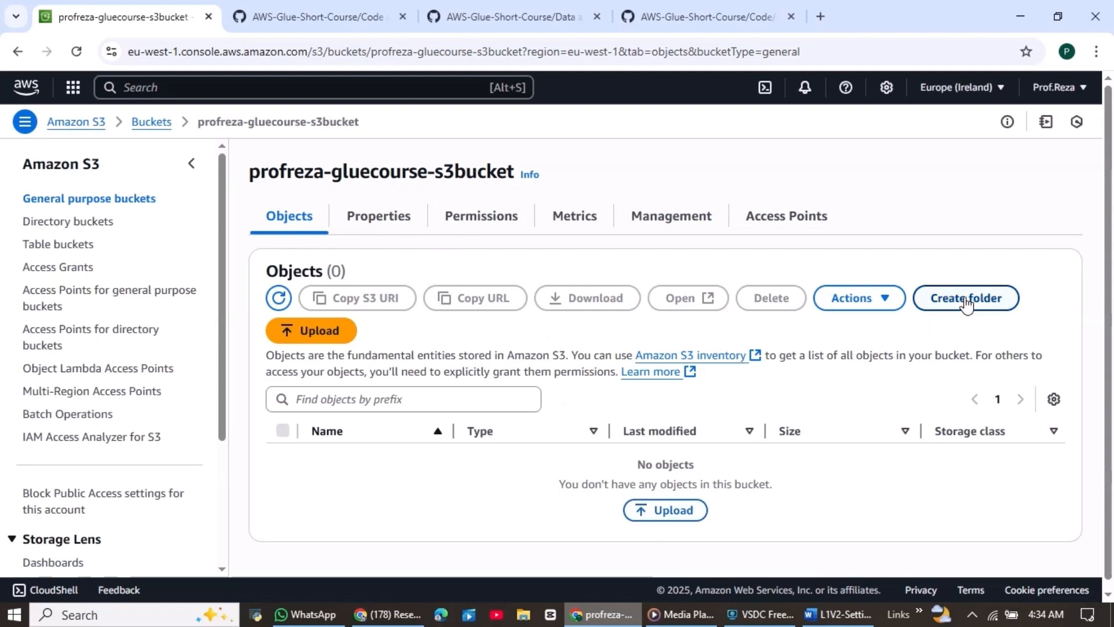
Read the post-deployment folder instructions in the GitHub README, starting with rawData, and return to the S3 bucket
{"action": "left_click", "coordinate": [337, 12]}
{"action": "left_click", "coordinate": [1112, 181]}
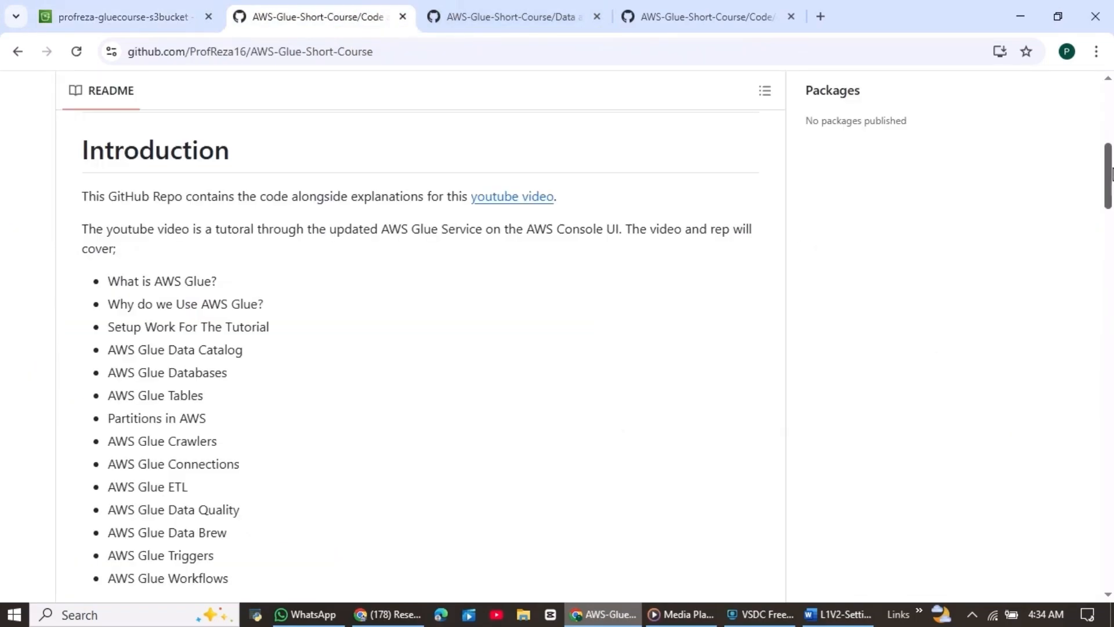
{"action": "left_click_drag", "start_coordinate": [1113, 192], "coordinate": [1085, 301]}
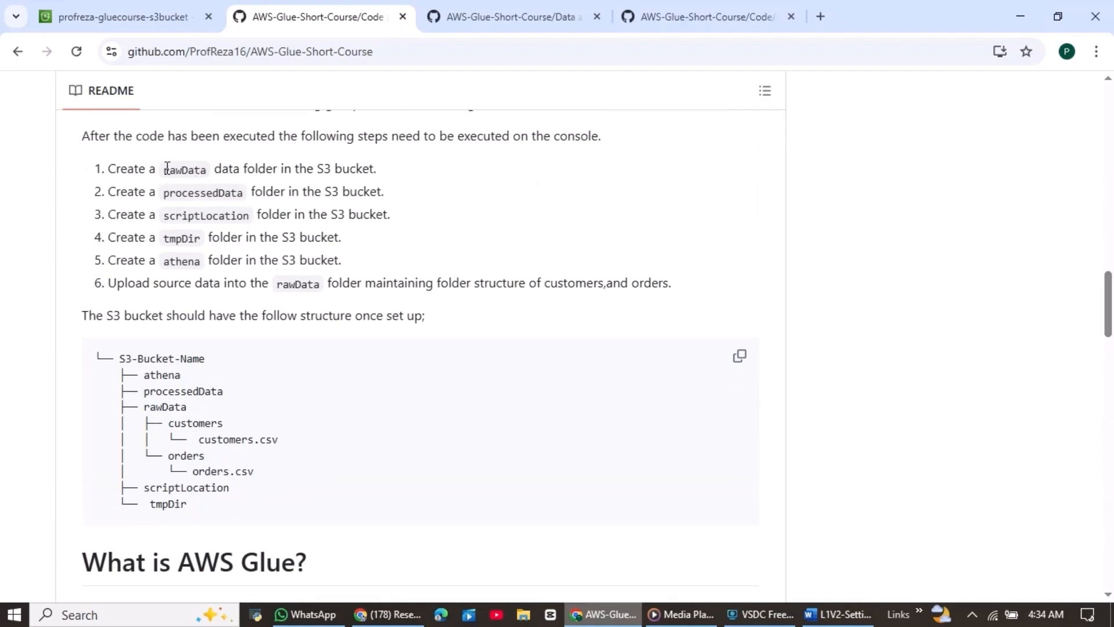
{"action": "left_click_drag", "start_coordinate": [166, 167], "coordinate": [212, 167]}
{"action": "left_click", "coordinate": [483, 195]}
{"action": "left_click", "coordinate": [141, 7]}
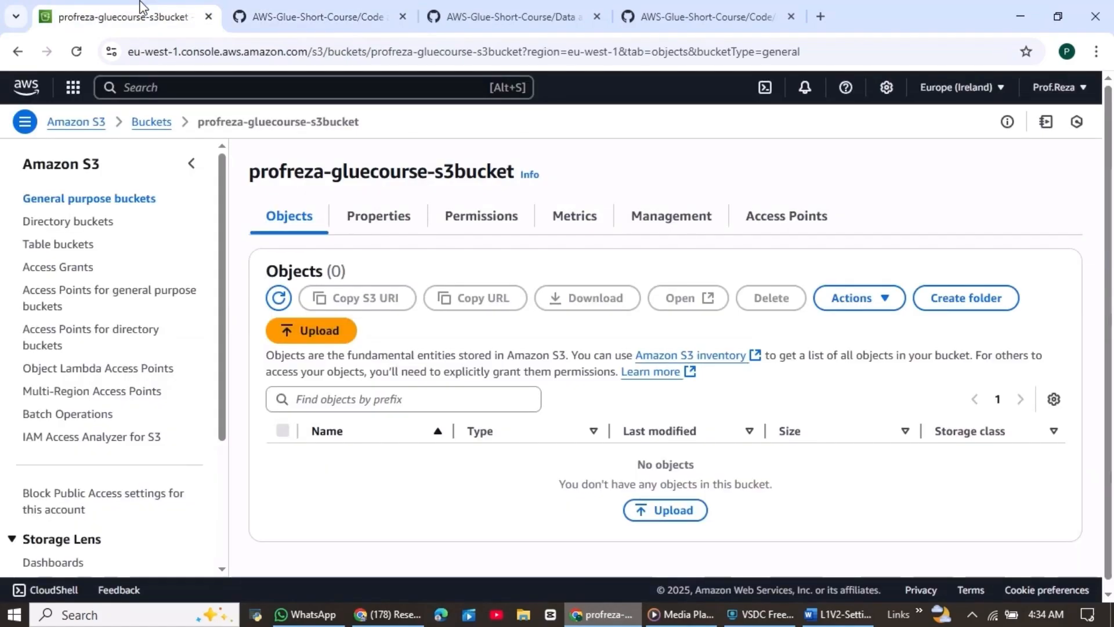
Create the rawdata, processdata, scriptLocation, tmpDir and athena folders in the bucket, checking the README for the structure, and open rawdata
{"action": "left_click", "coordinate": [994, 314]}
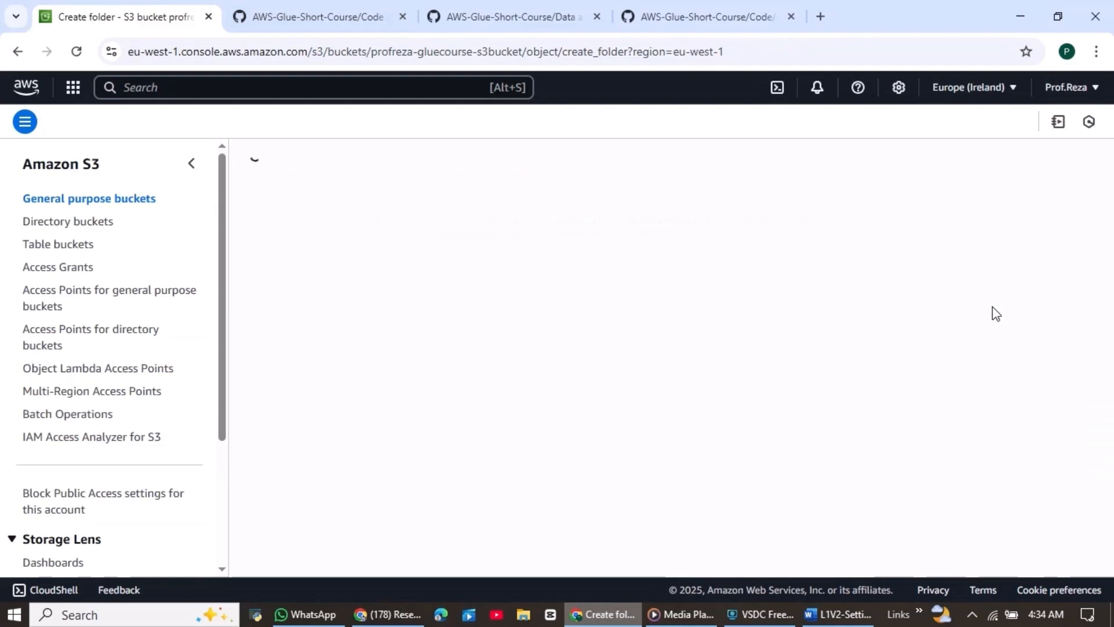
{"action": "left_click", "coordinate": [309, 3]}
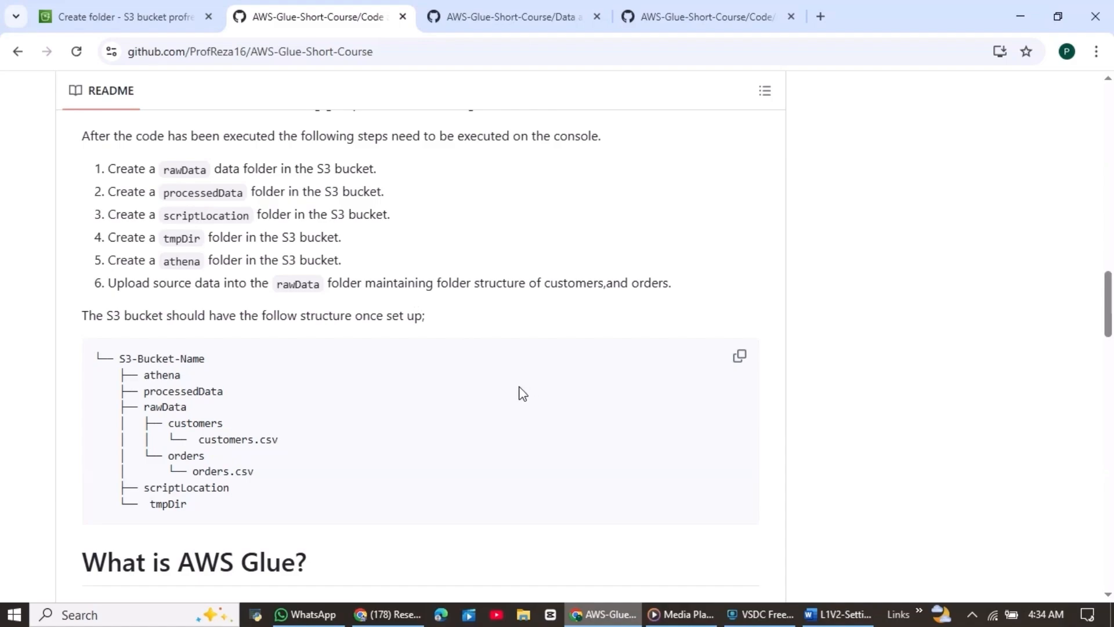
{"action": "left_click", "coordinate": [189, 2]}
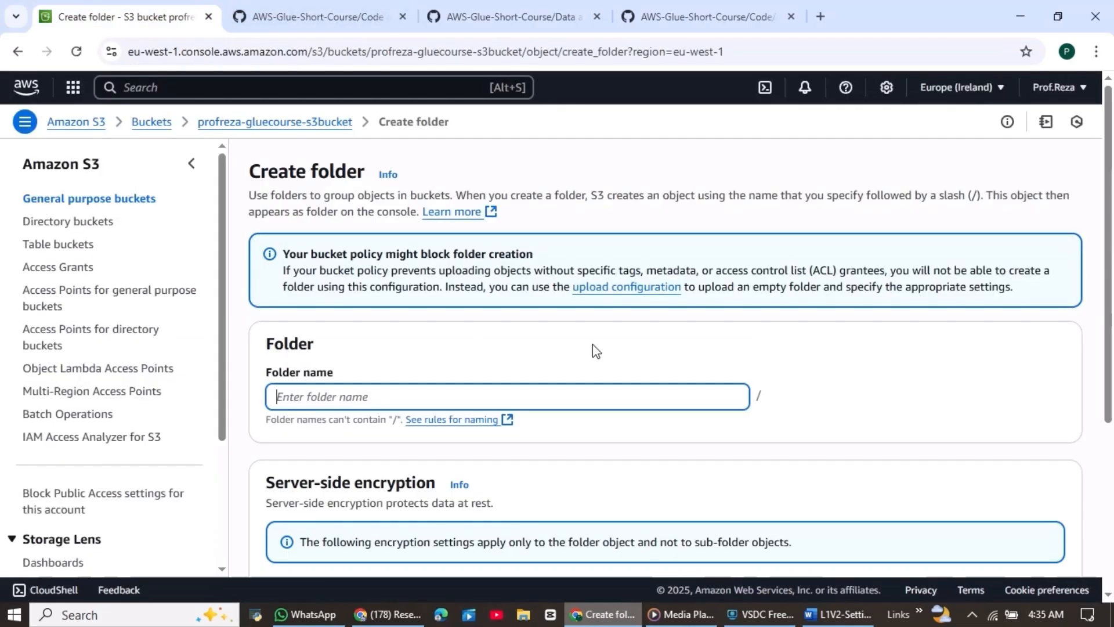
{"action": "left_click_drag", "start_coordinate": [1110, 343], "coordinate": [1112, 464]}
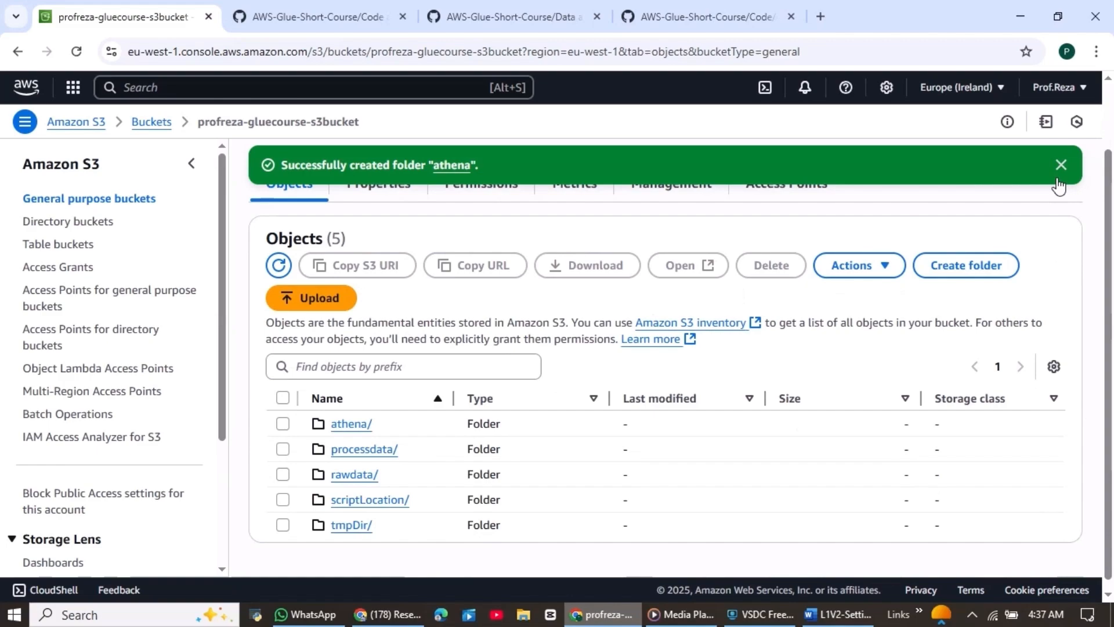
{"action": "left_click", "coordinate": [1057, 177]}
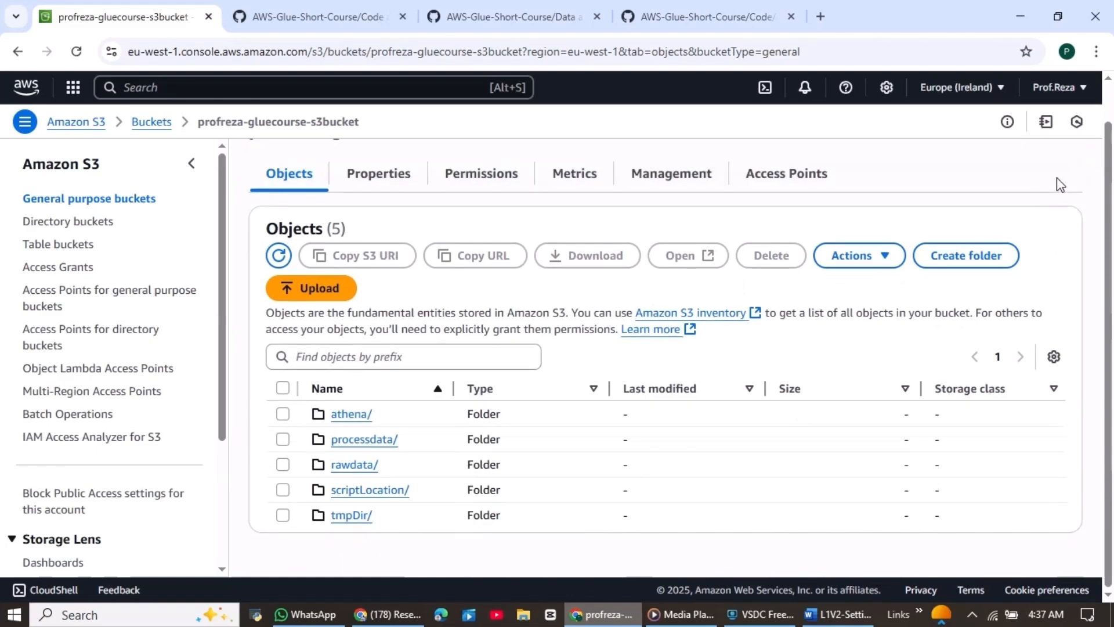
{"action": "left_click", "coordinate": [354, 466]}
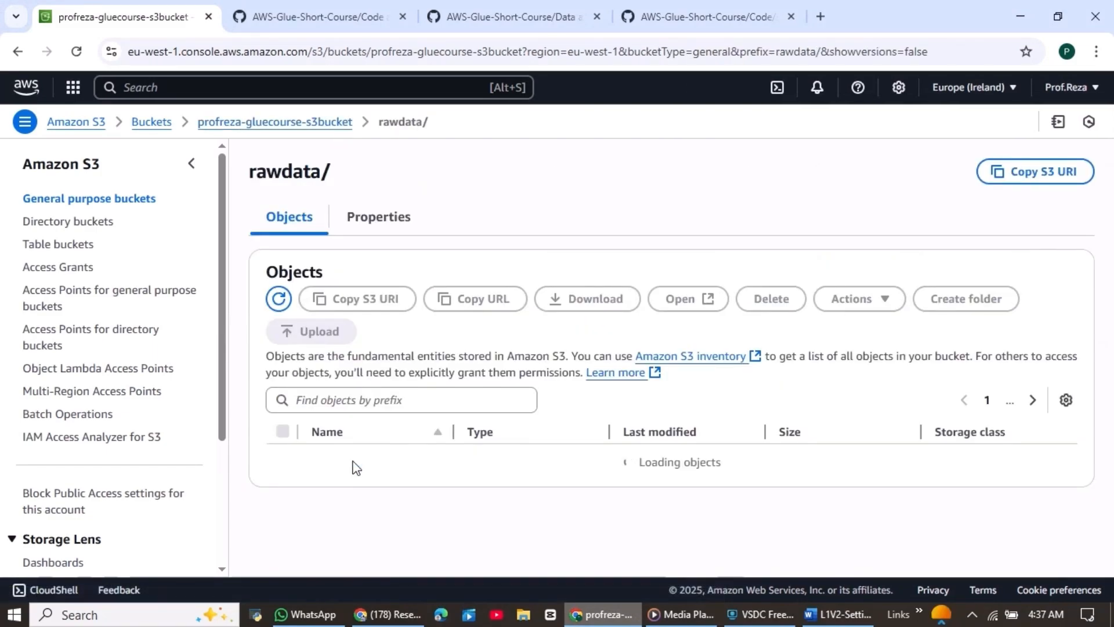
Check the README's bucket structure and the source files in the repository's Data folder, and return to the rawdata folder in S3
{"action": "left_click", "coordinate": [298, 9]}
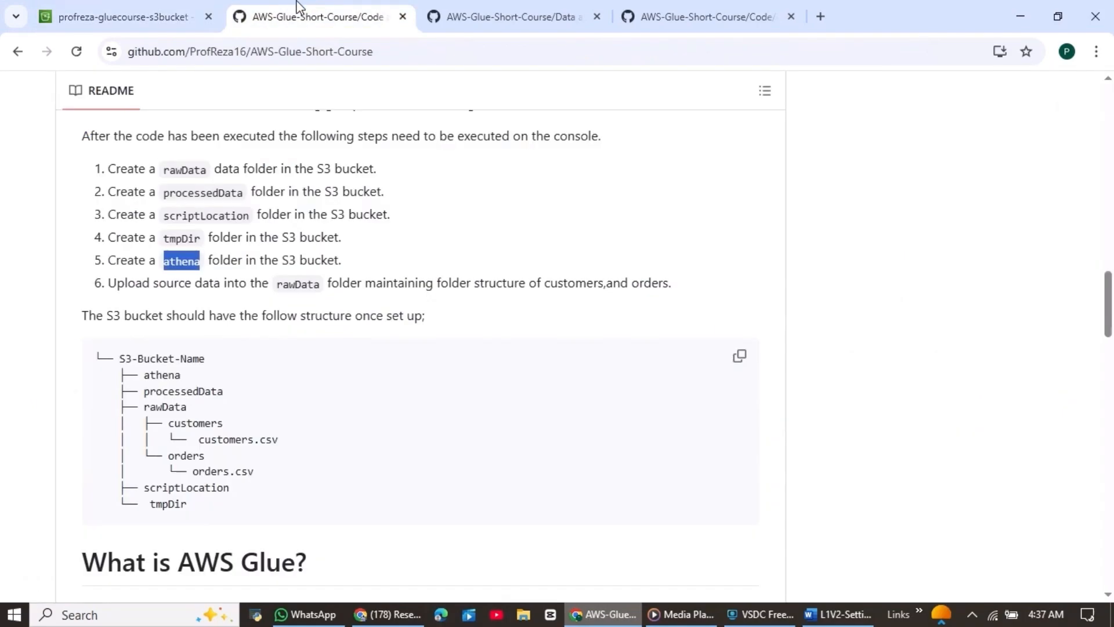
{"action": "left_click", "coordinate": [462, 5]}
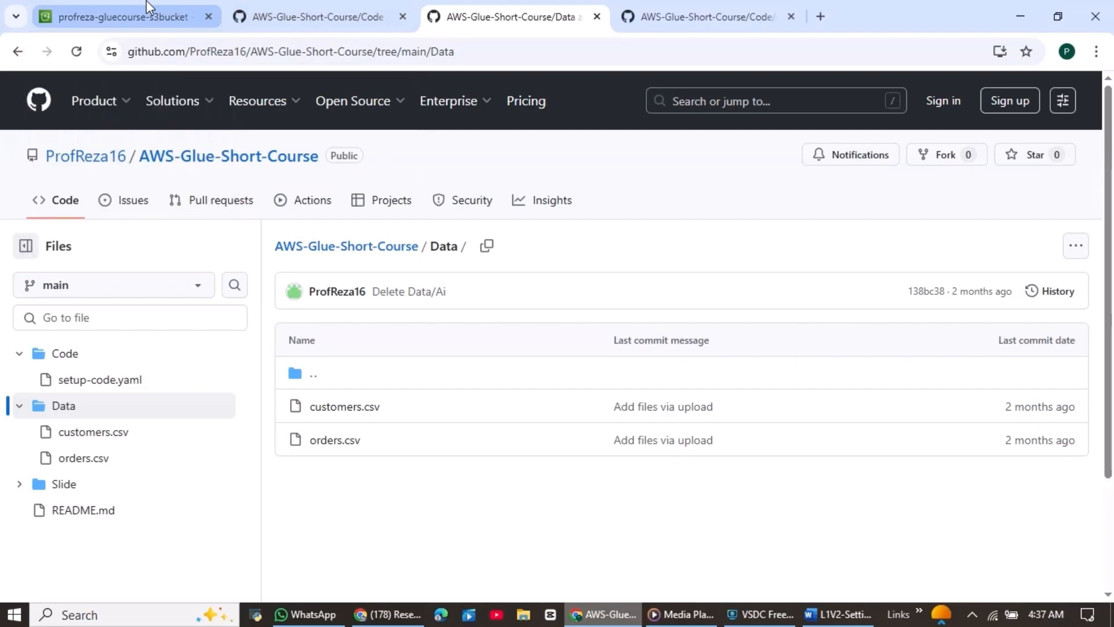
{"action": "left_click", "coordinate": [149, 8]}
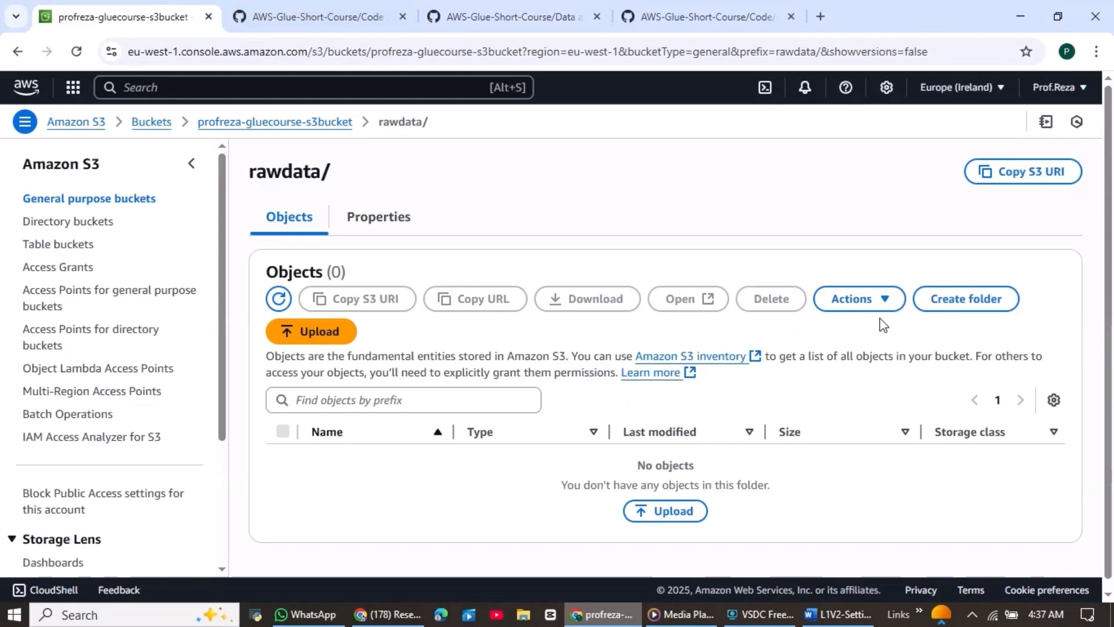
Upload the local customers folder from aws-glue-course-main's data folder into rawdata
{"action": "left_click", "coordinate": [673, 511]}
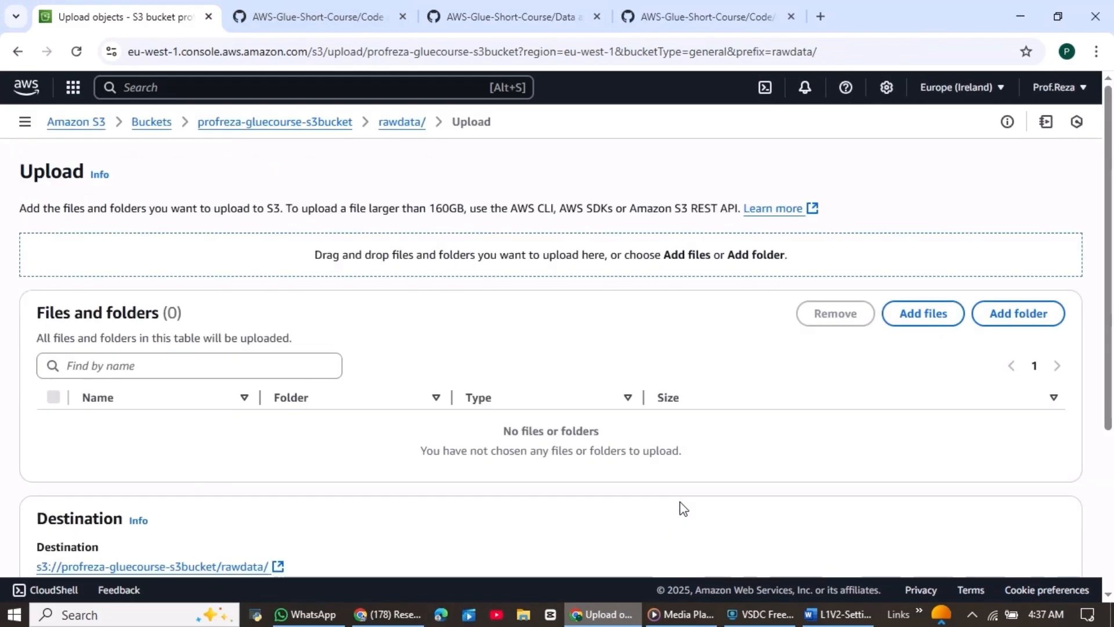
{"action": "left_click", "coordinate": [1021, 325]}
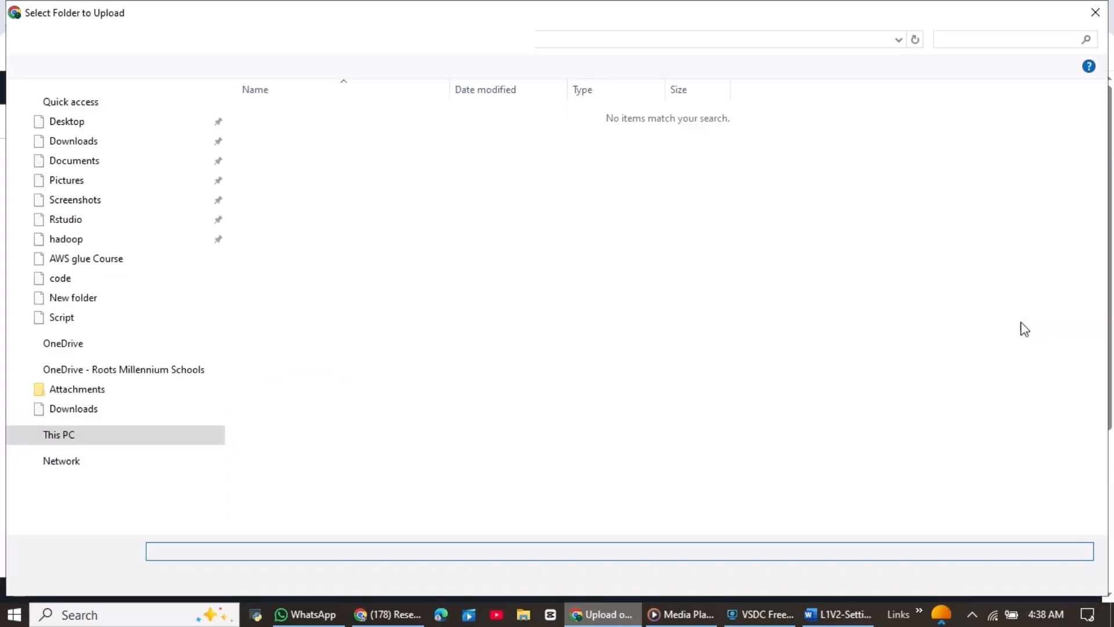
{"action": "double_click", "coordinate": [282, 133]}
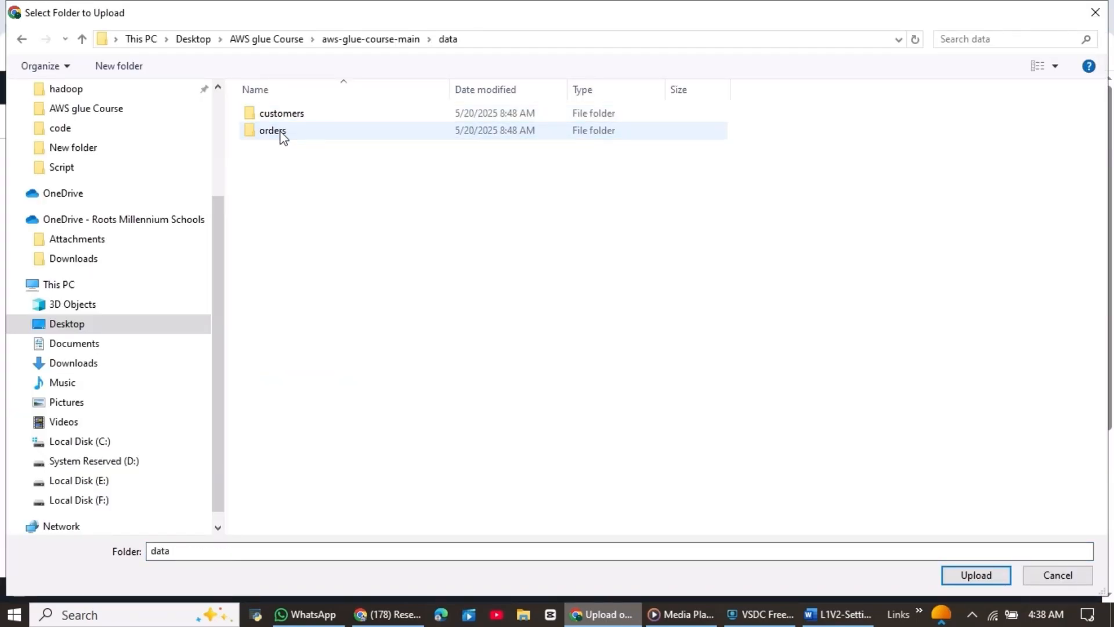
{"action": "left_click", "coordinate": [287, 116]}
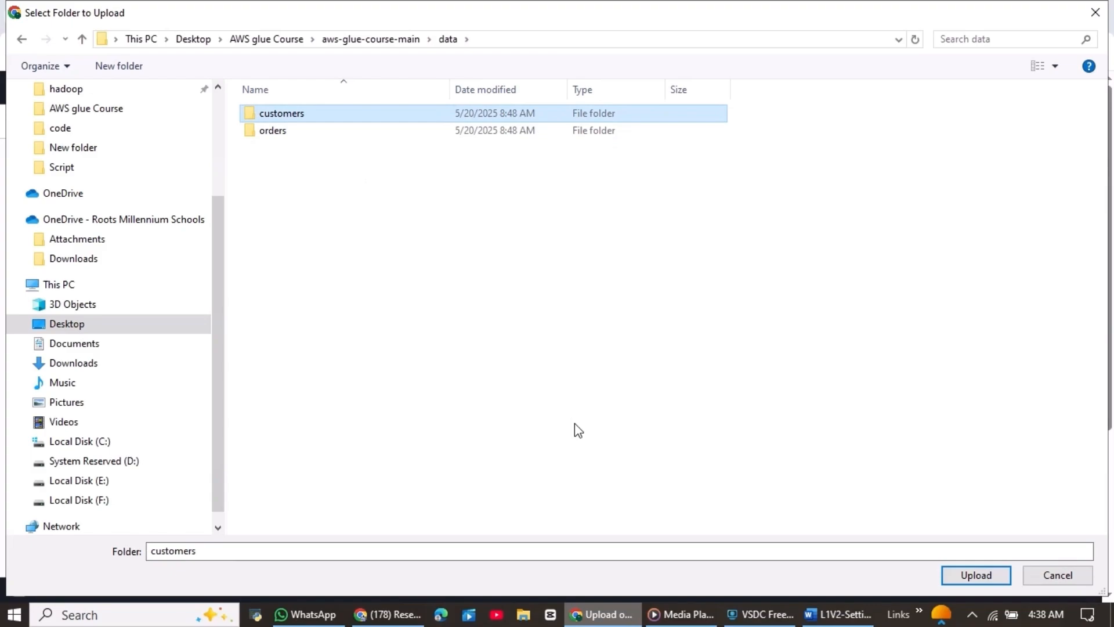
{"action": "left_click", "coordinate": [959, 576]}
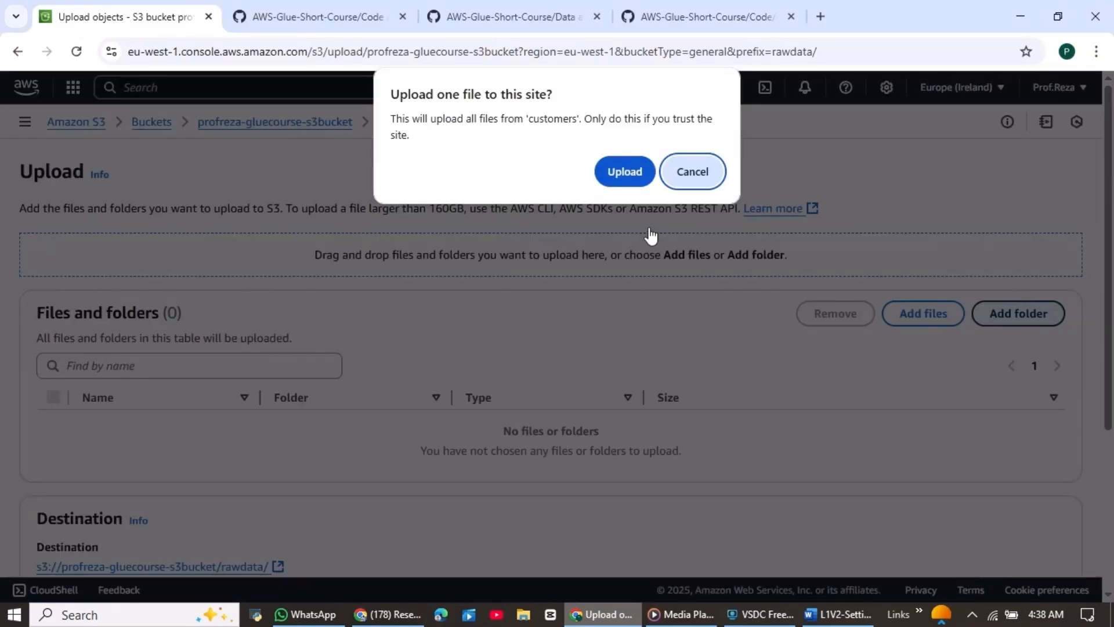
{"action": "left_click", "coordinate": [622, 174]}
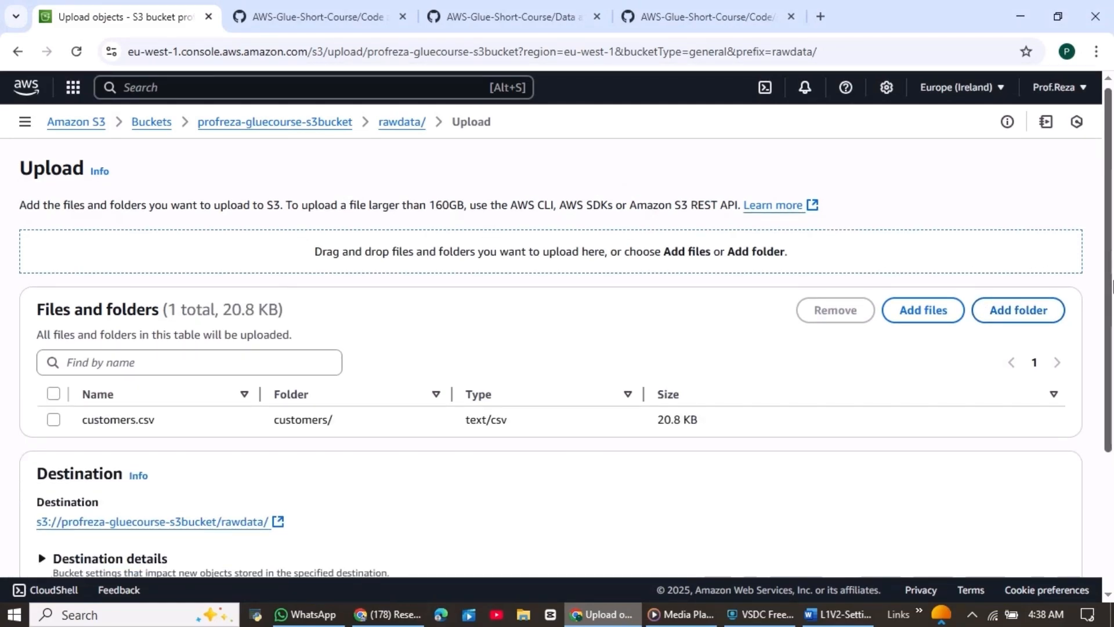
{"action": "scroll", "coordinate": [1111, 368], "scroll_direction": "down", "scroll_amount": 3}
{"action": "scroll", "coordinate": [1111, 377], "scroll_direction": "down", "scroll_amount": 1}
{"action": "left_click", "coordinate": [1030, 550]}
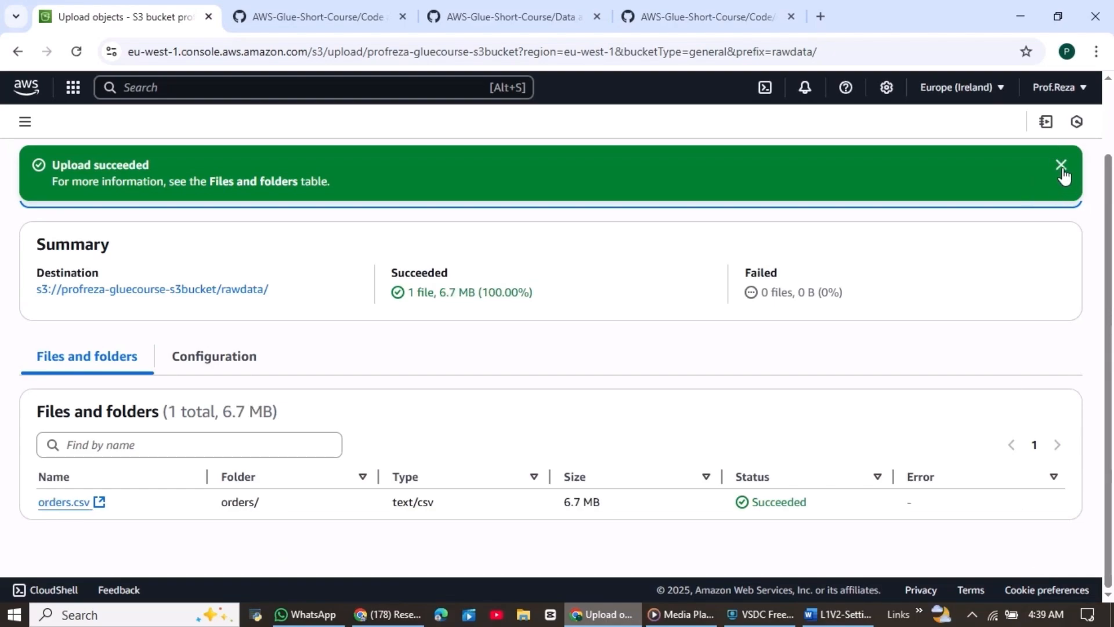
Close the upload status for the orders folder, check the contents of orders and return to the rawdata folder
{"action": "left_click", "coordinate": [1061, 165]}
{"action": "scroll", "coordinate": [1091, 186], "scroll_direction": "up", "scroll_amount": 1}
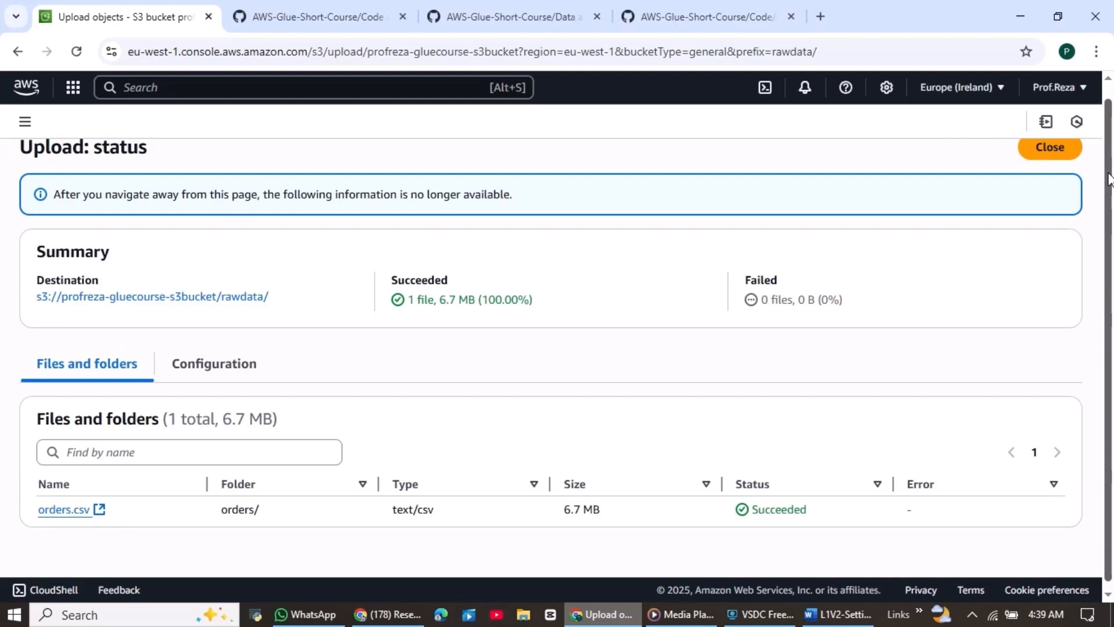
{"action": "left_click", "coordinate": [1069, 168]}
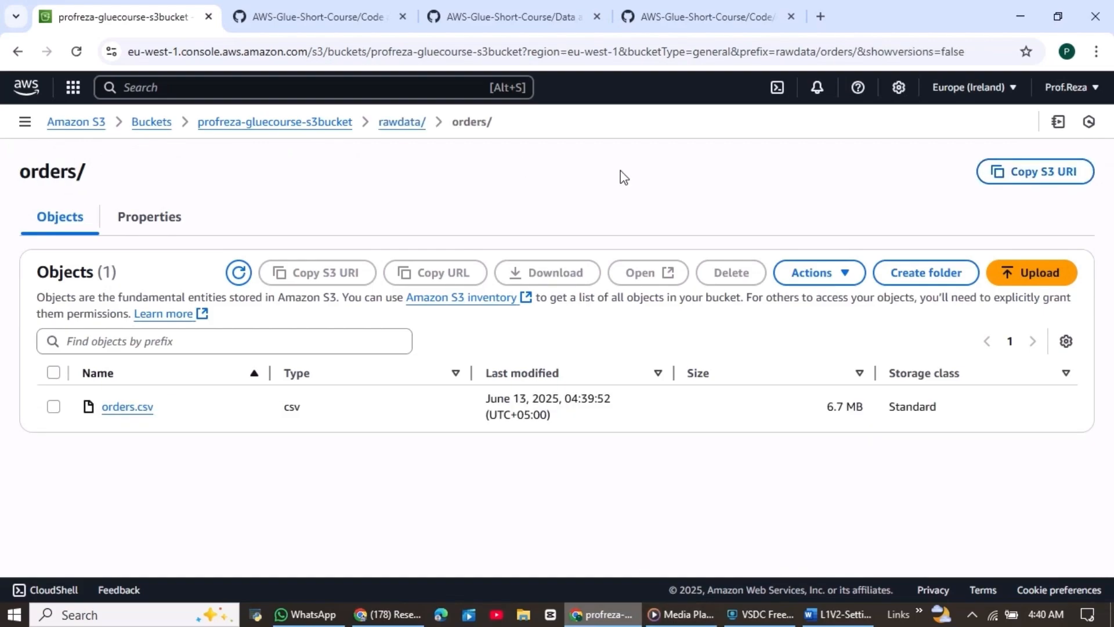
{"action": "left_click", "coordinate": [402, 124]}
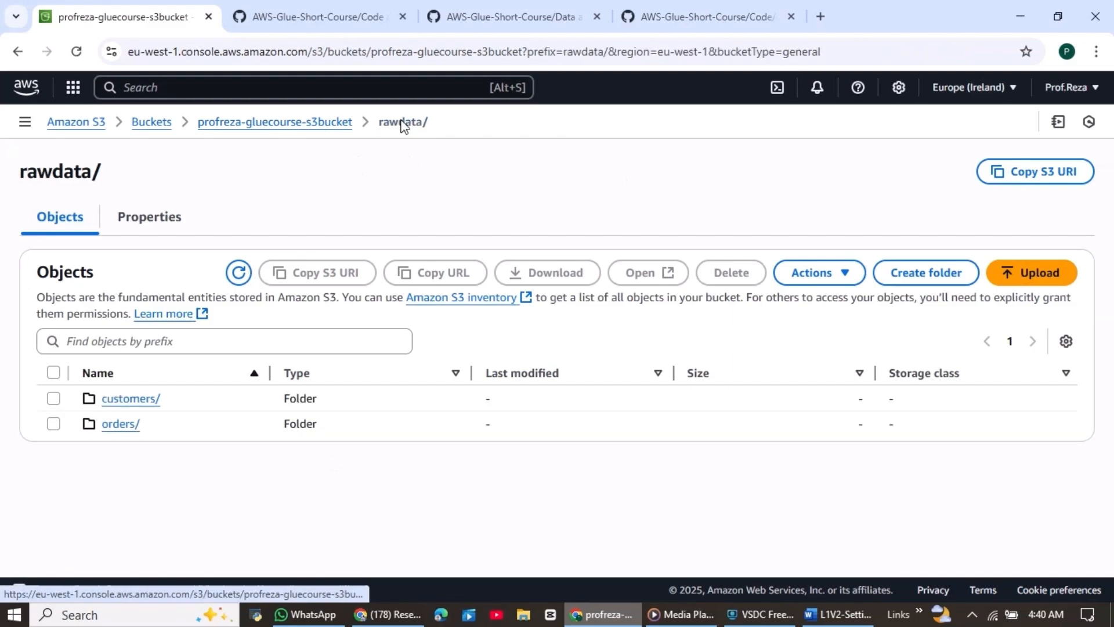